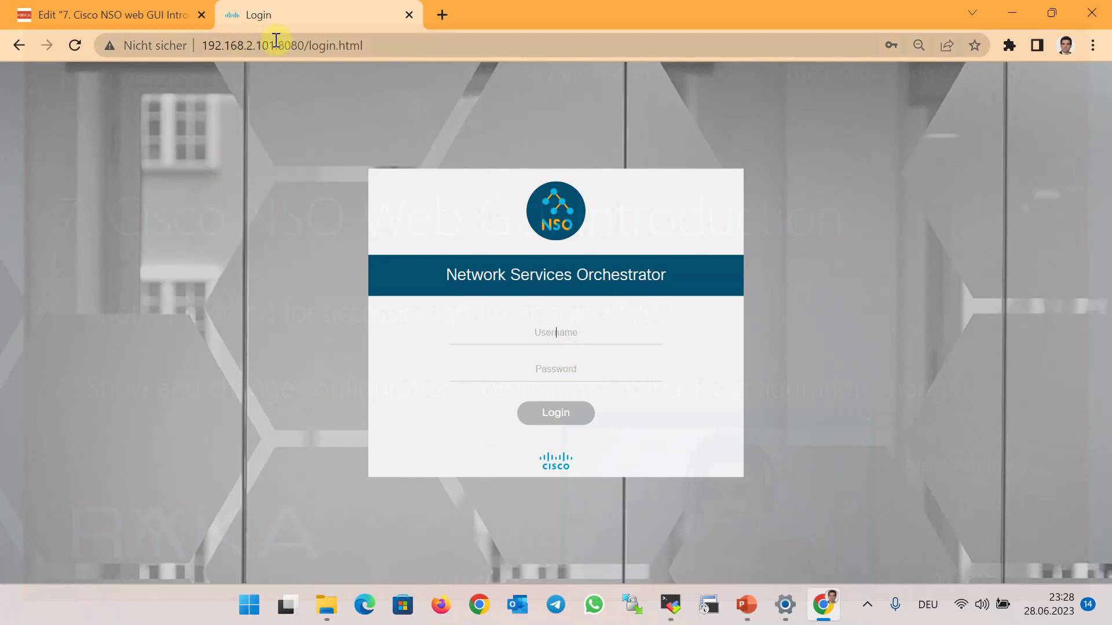
Step: Enter admin as the username and the administrator password in the login form
click(525, 327)
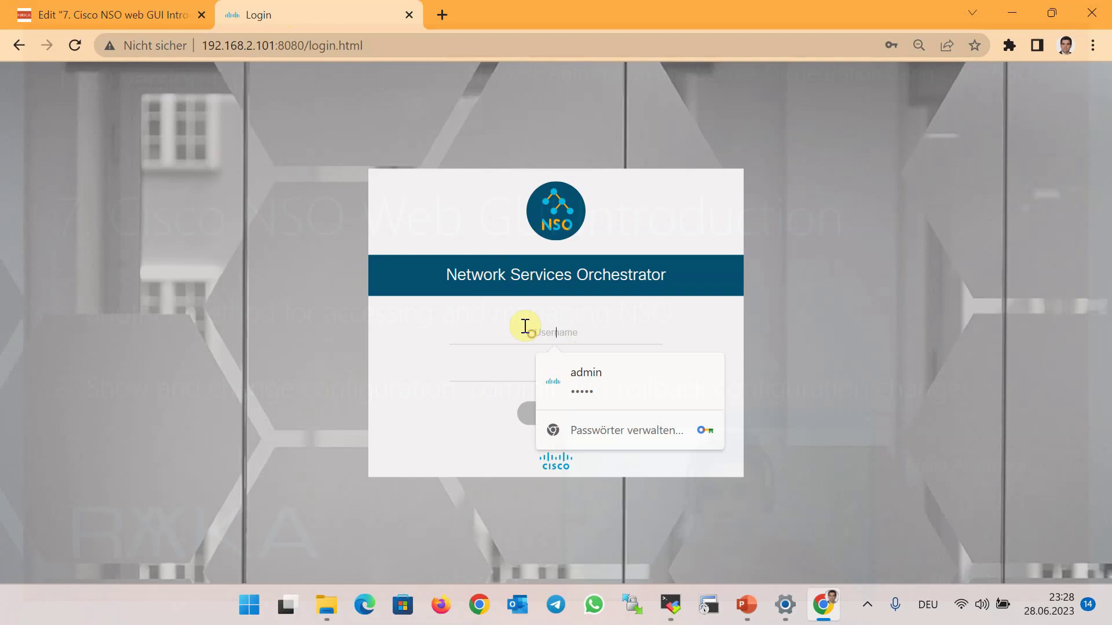
key(Tab)
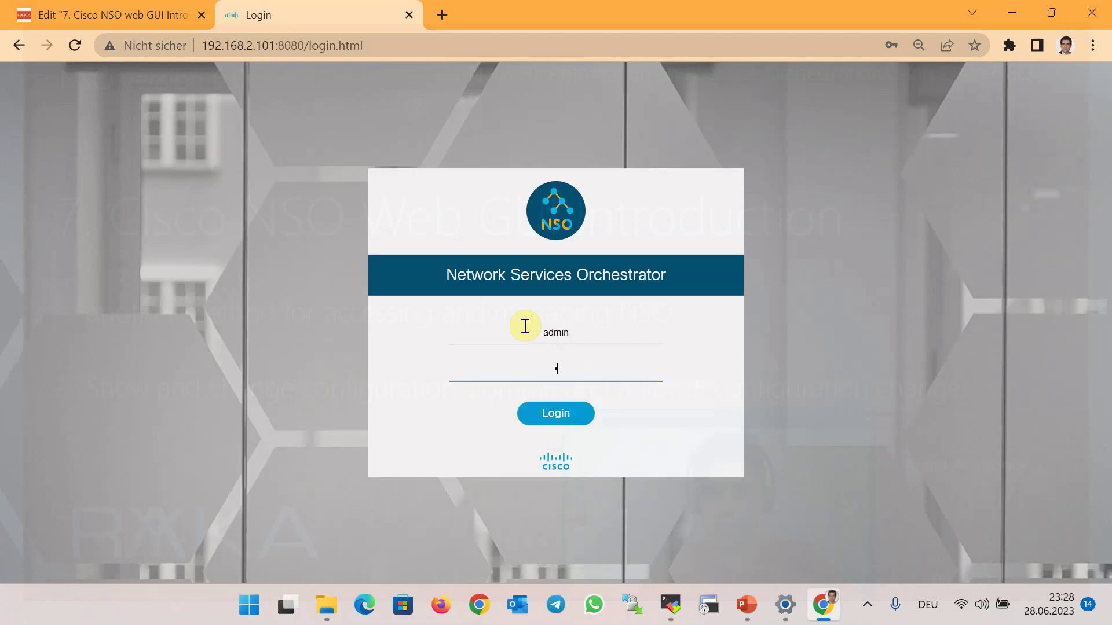
Step: Log in to NSO and dismiss Chrome's saved-password prompt
click(562, 416)
click(697, 295)
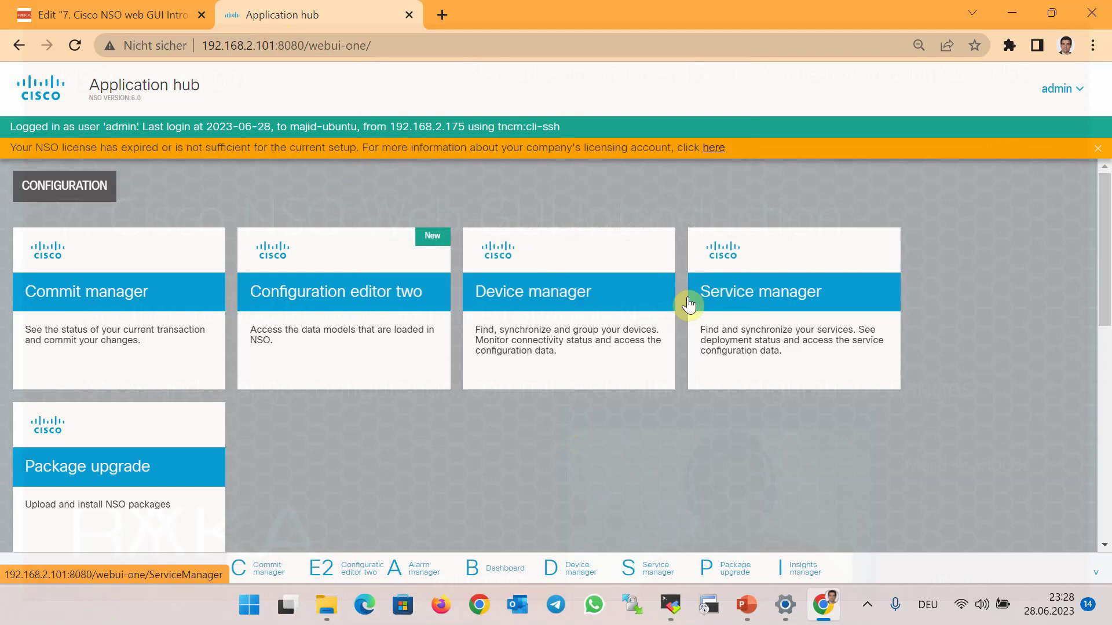
scroll(641, 359, down, 2)
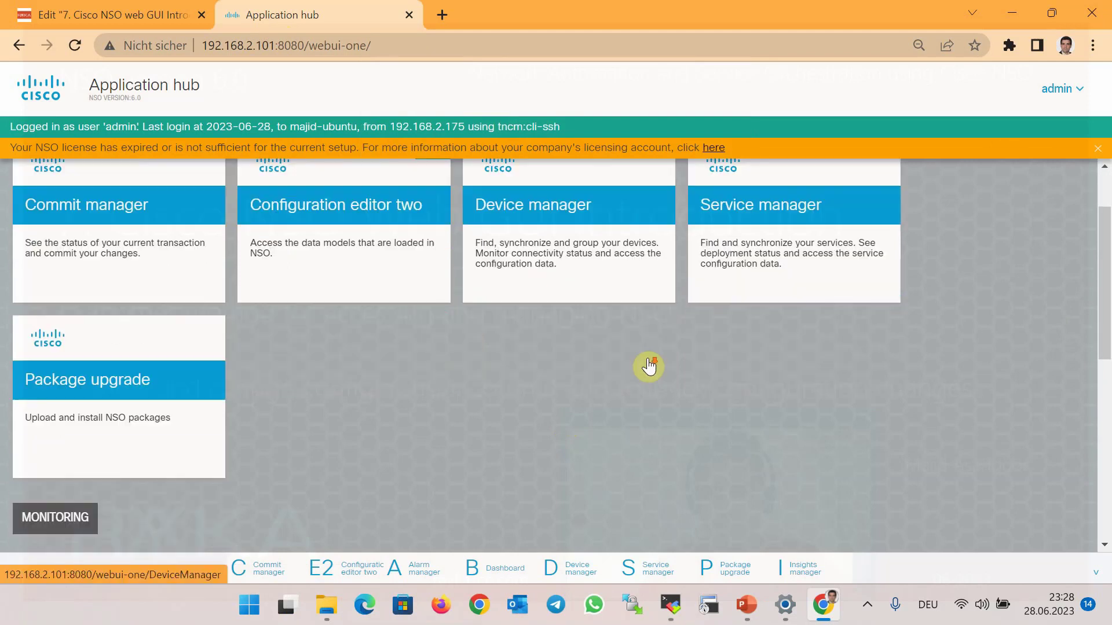
scroll(648, 363, down, 5)
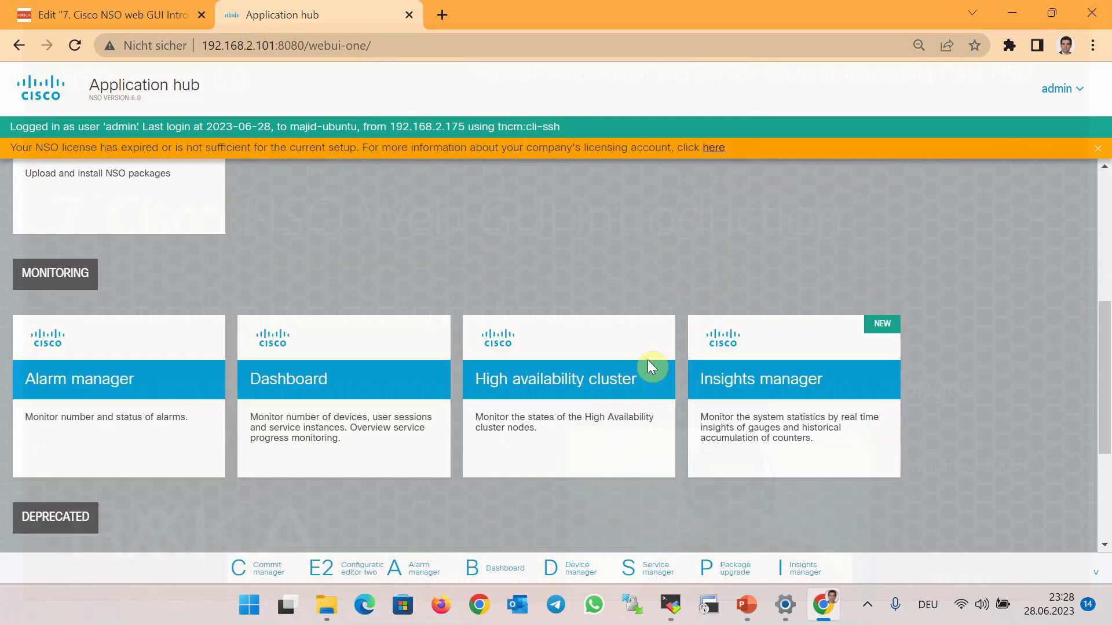
scroll(648, 364, down, 2)
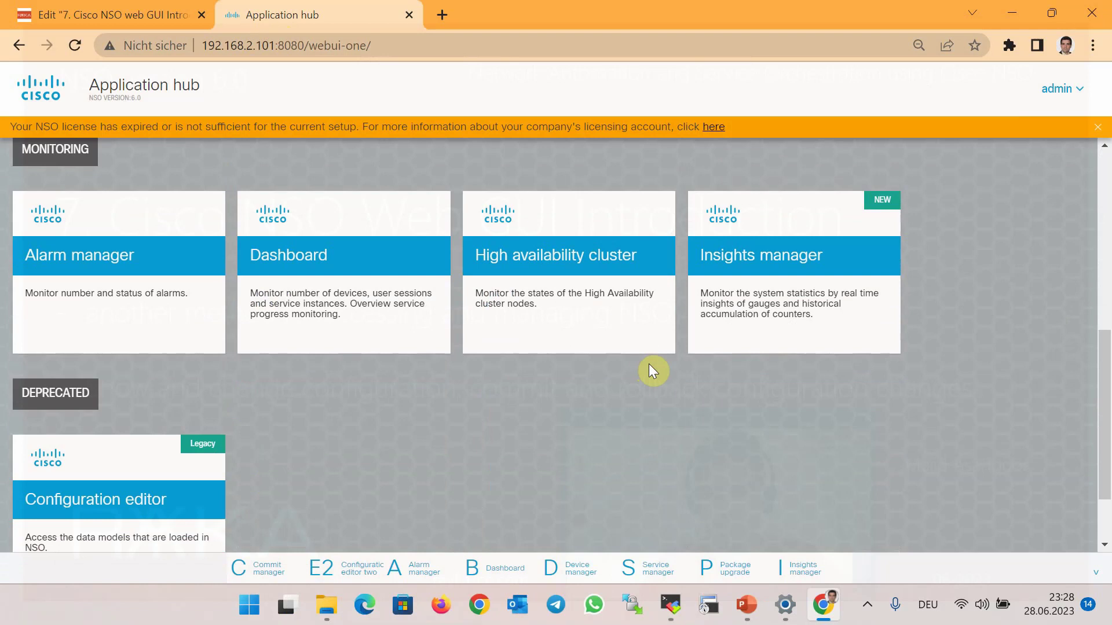
Step: Check the high availability cluster status and the device manager, ending on the Application hub
click(600, 283)
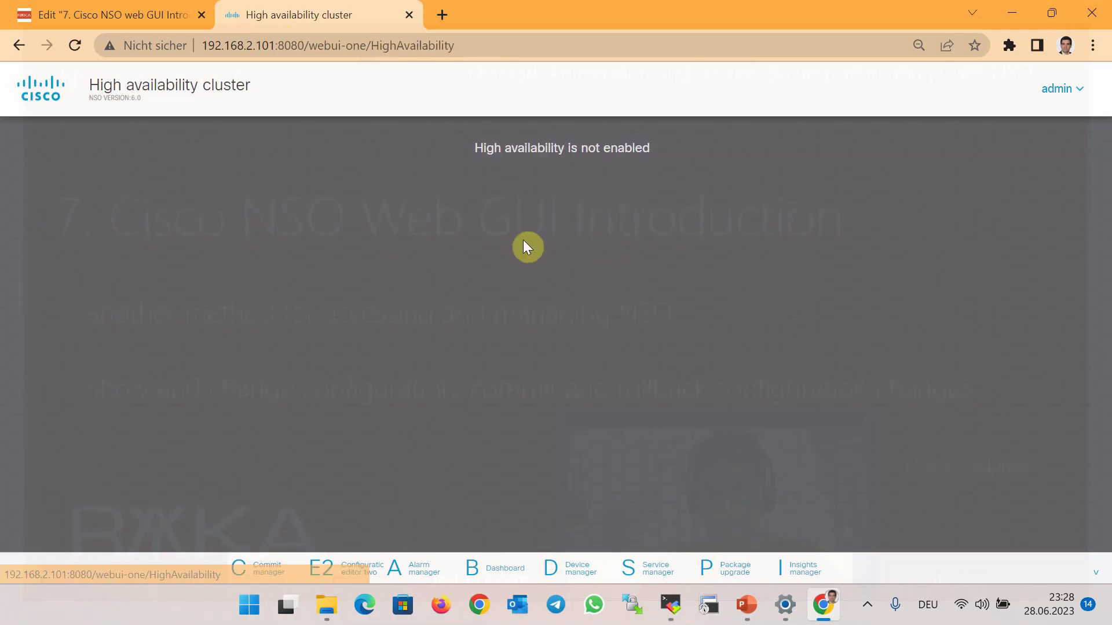
click(39, 103)
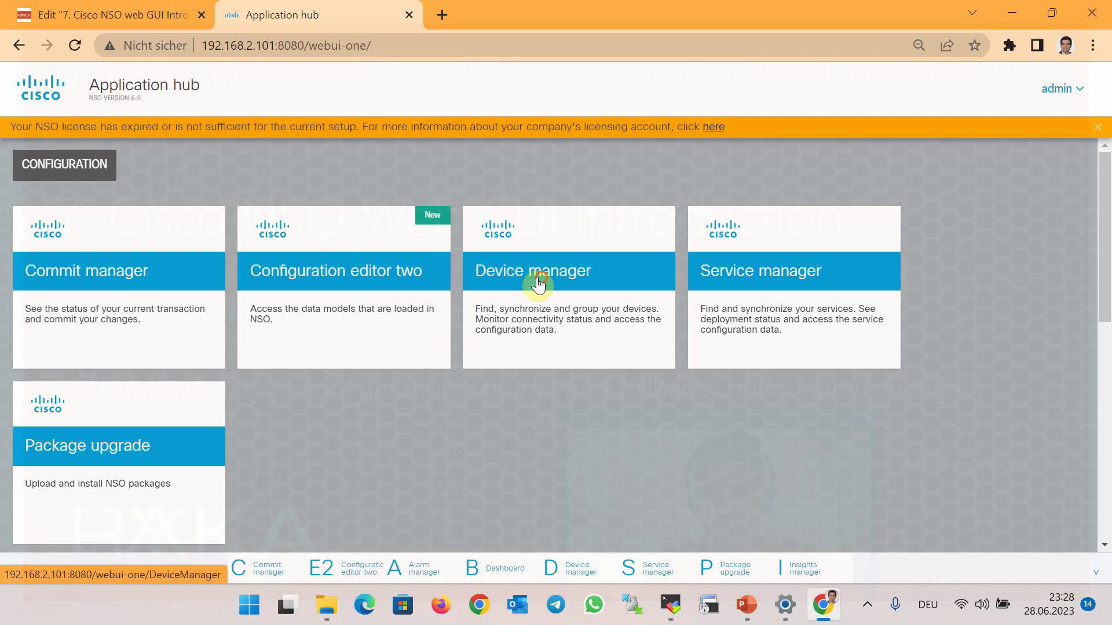
click(537, 284)
click(44, 93)
scroll(796, 468, down, 5)
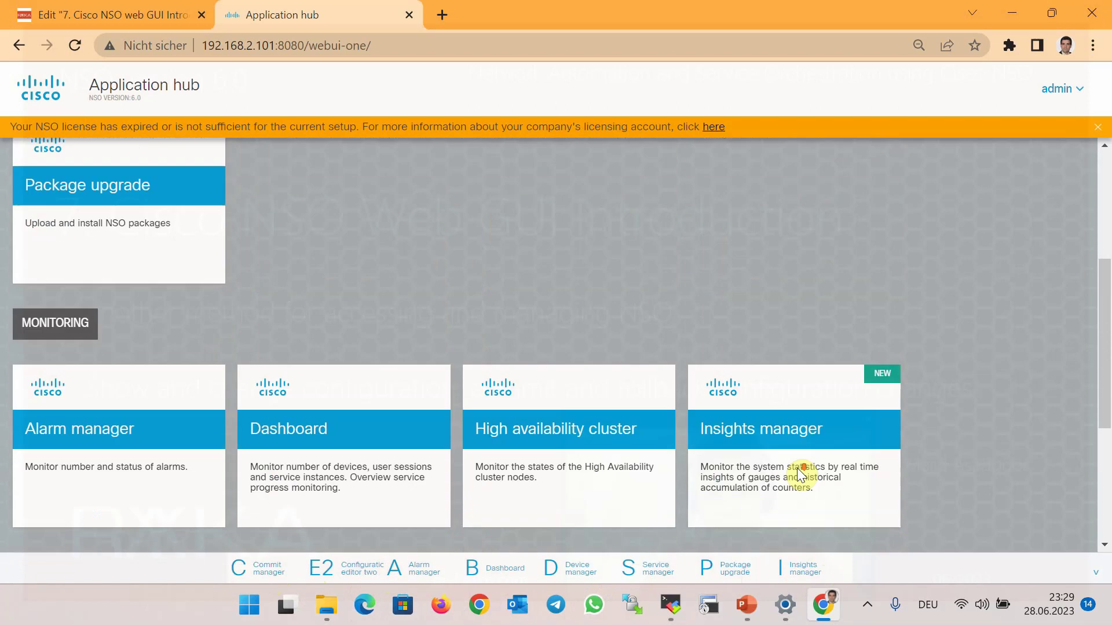
scroll(796, 469, down, 2)
scroll(797, 469, up, 4)
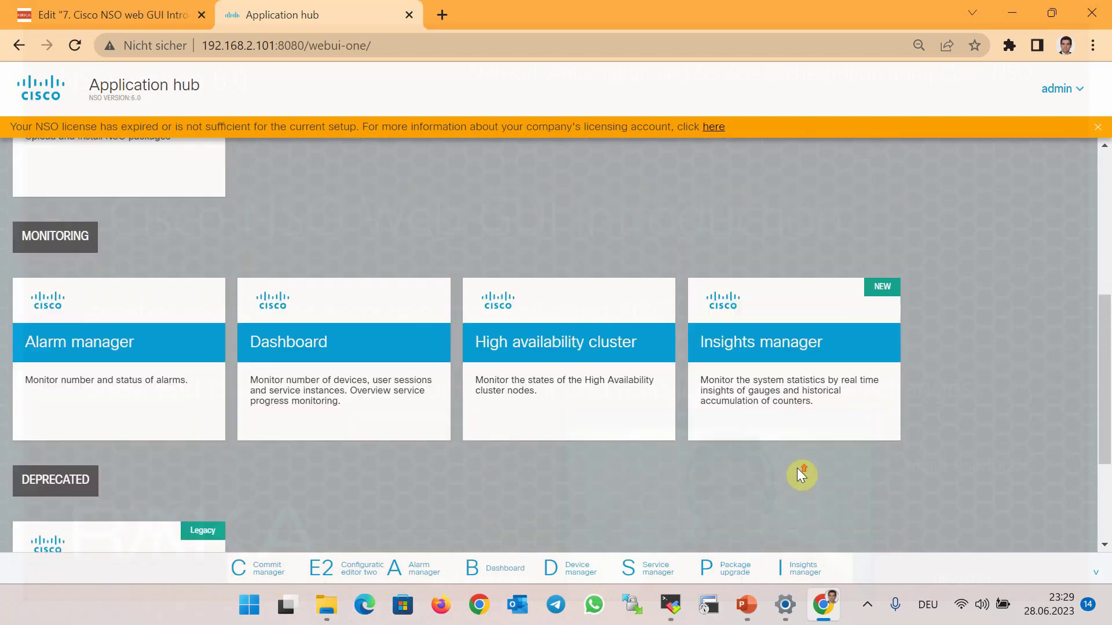
scroll(796, 469, up, 3)
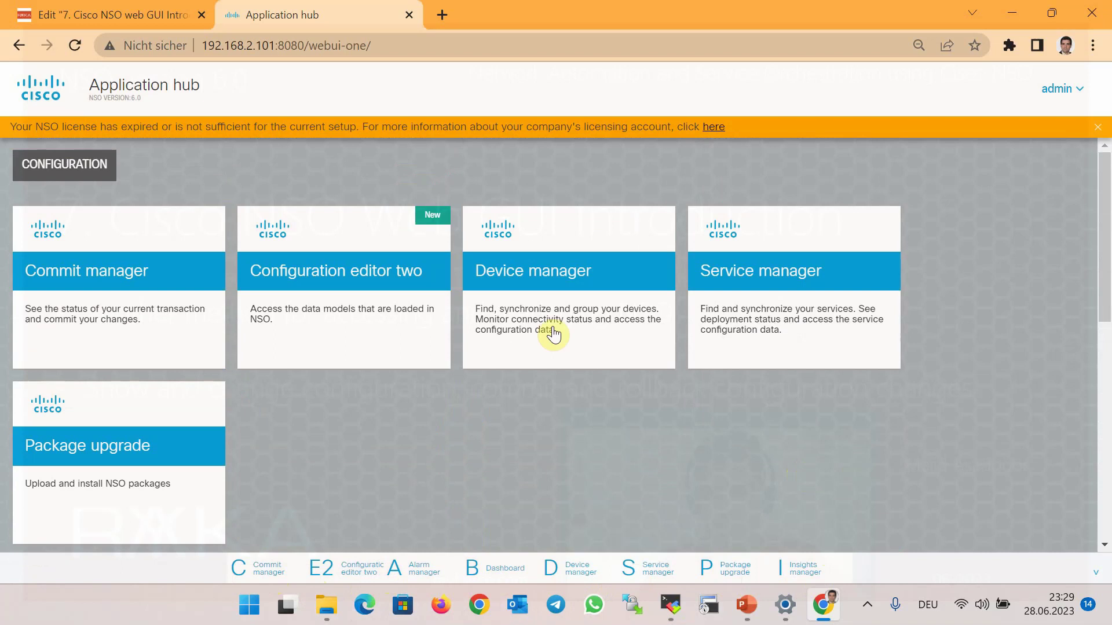
click(570, 284)
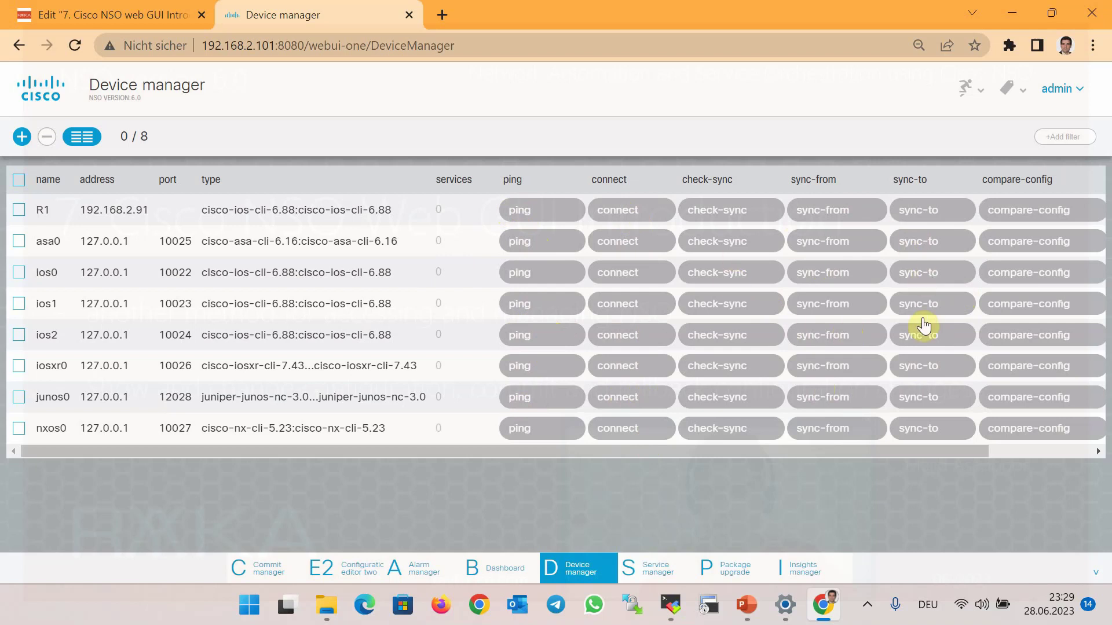
click(45, 103)
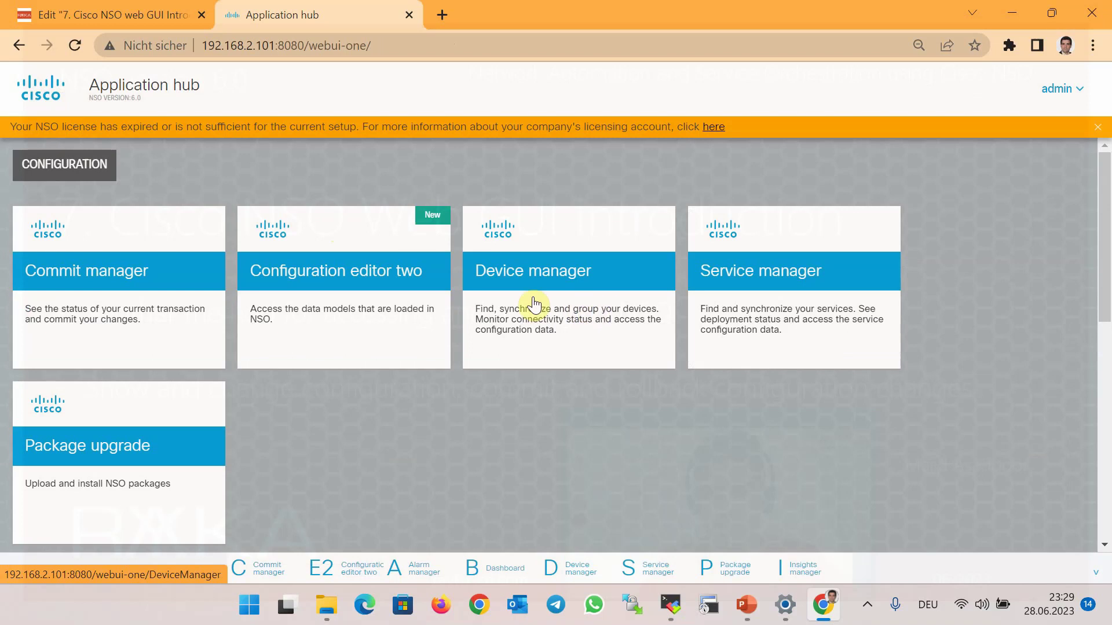
click(152, 281)
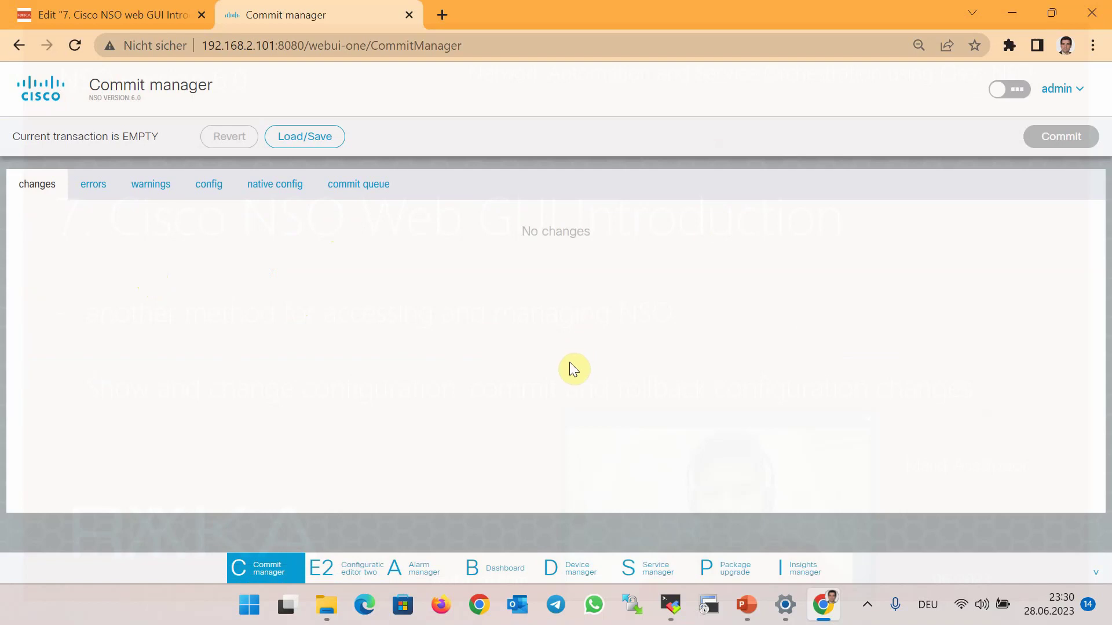
click(50, 106)
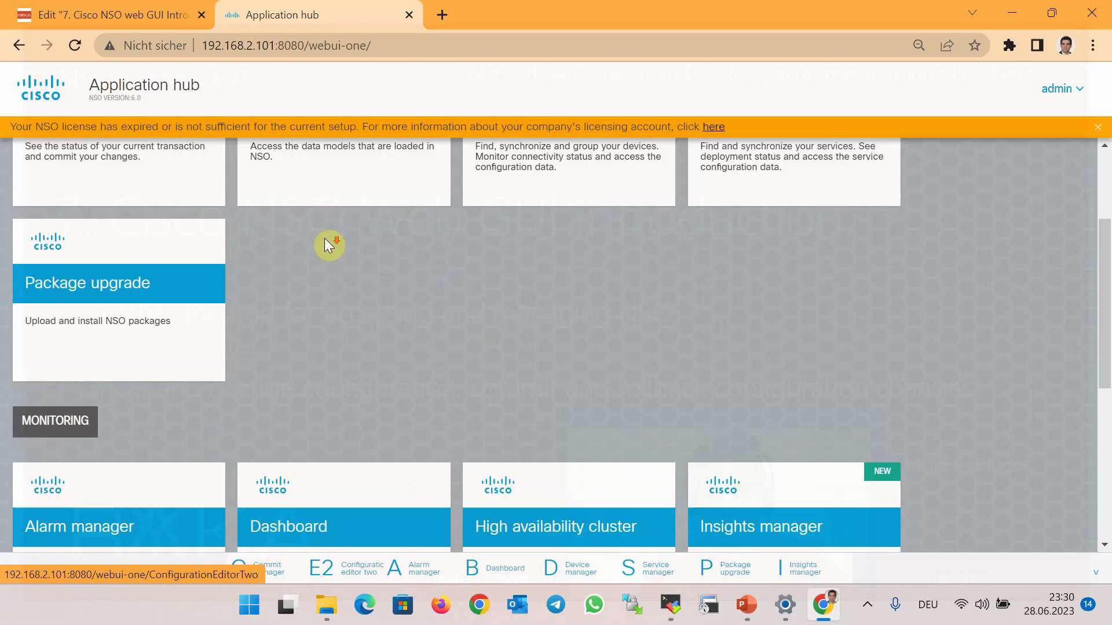
scroll(327, 240, down, 3)
click(187, 348)
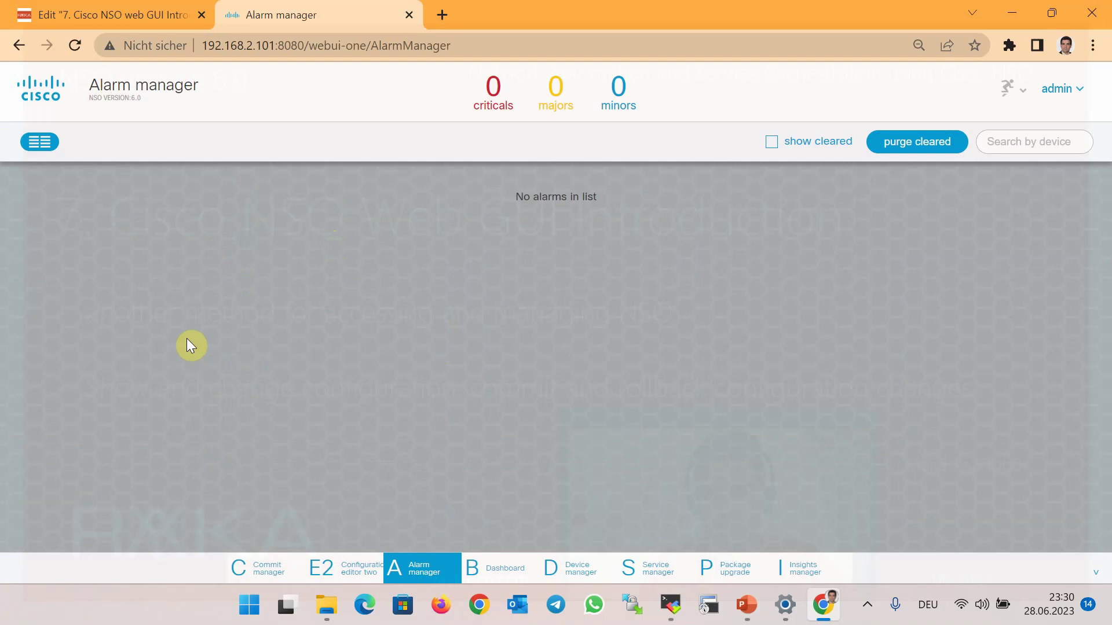
click(41, 88)
scroll(348, 315, down, 6)
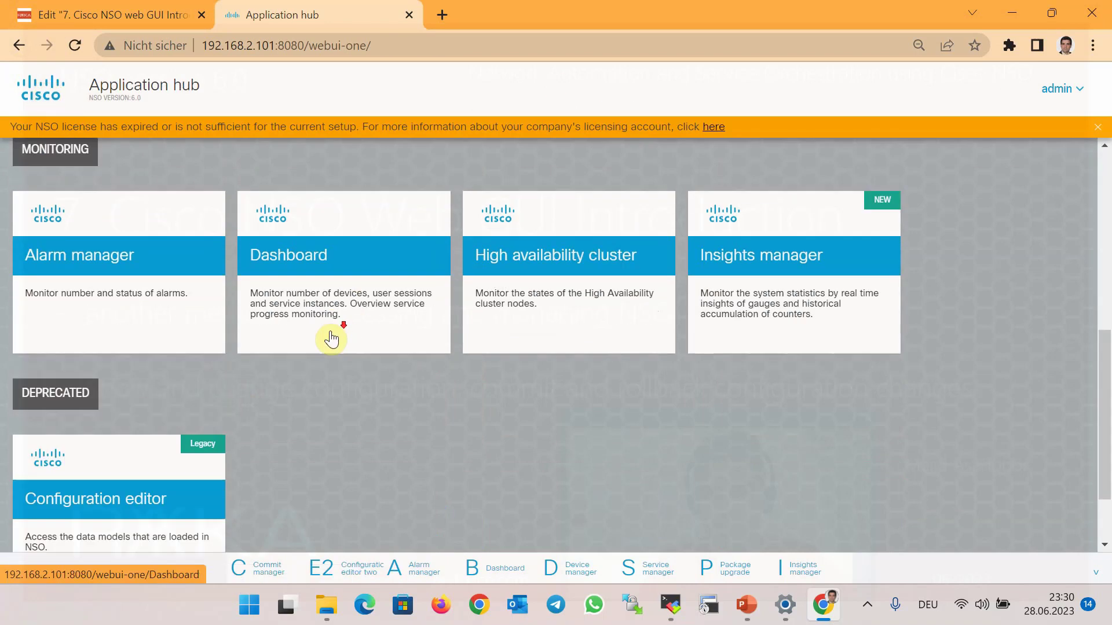
scroll(249, 388, down, 2)
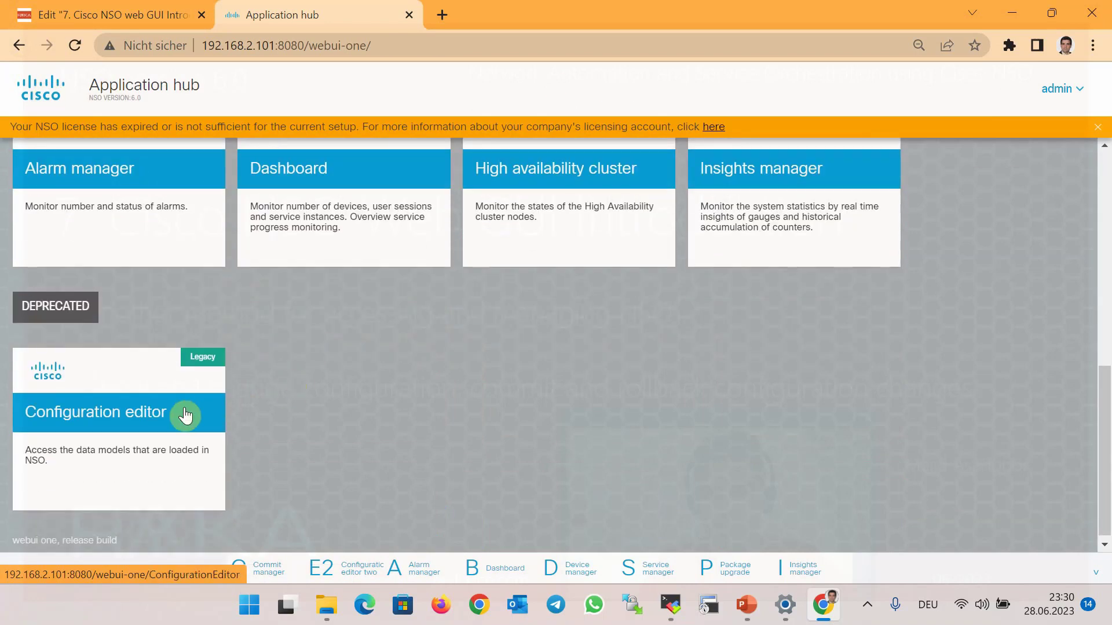
click(185, 415)
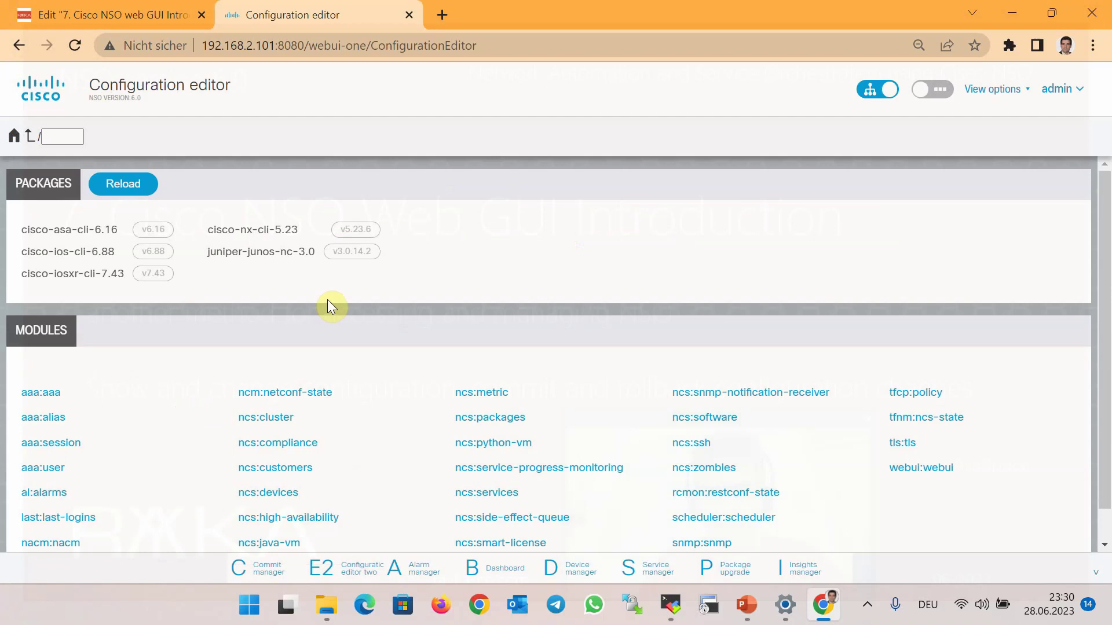
click(52, 93)
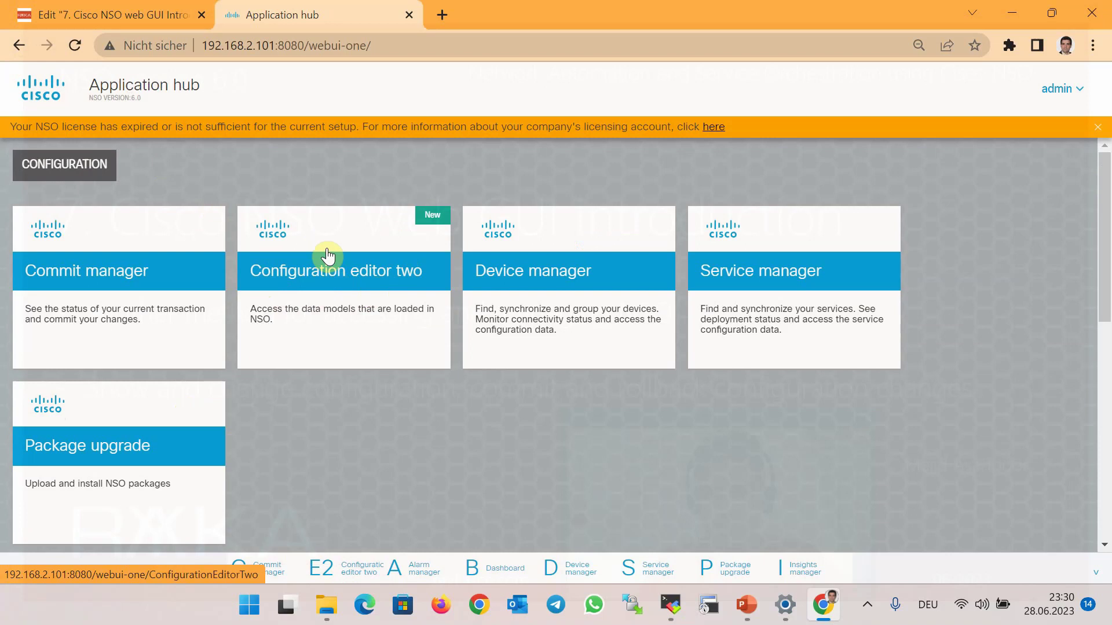
scroll(325, 258, down, 9)
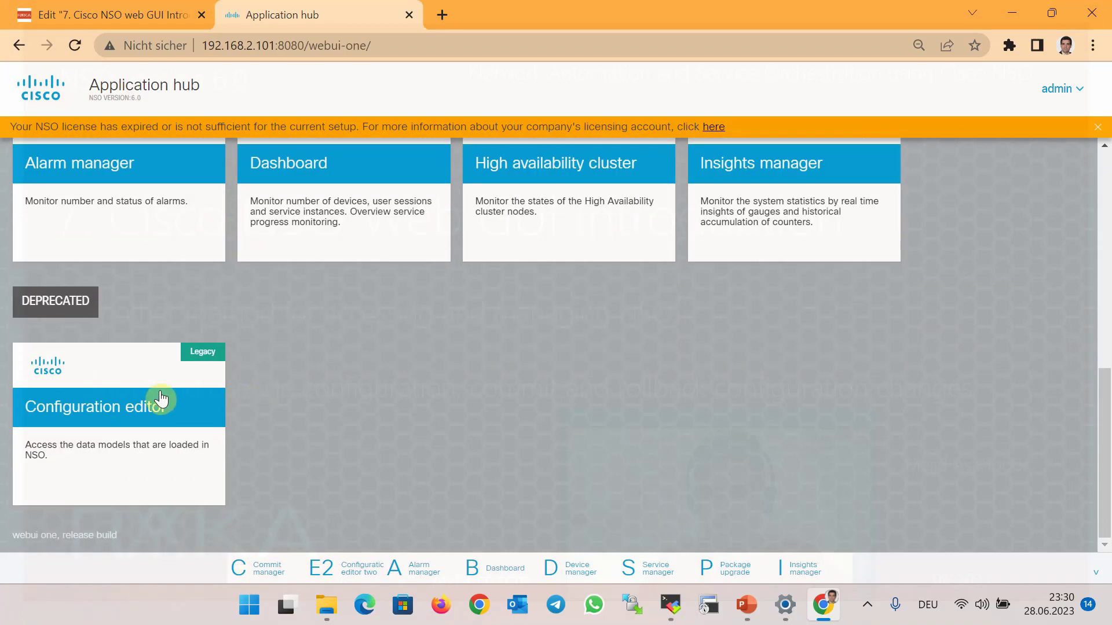
scroll(566, 394, up, 8)
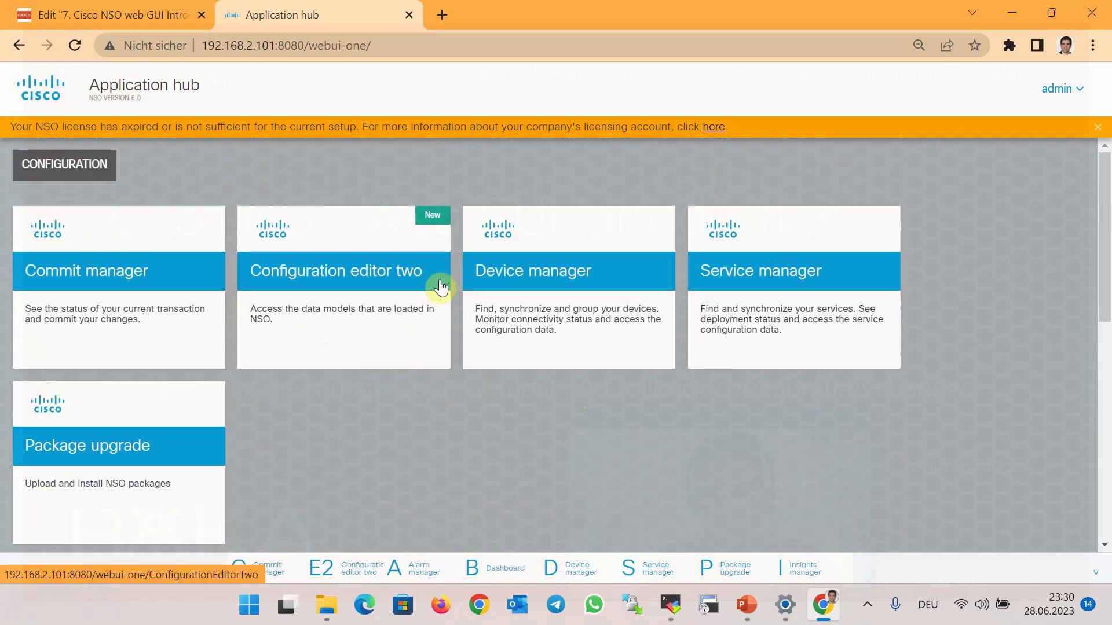
scroll(378, 280, down, 1)
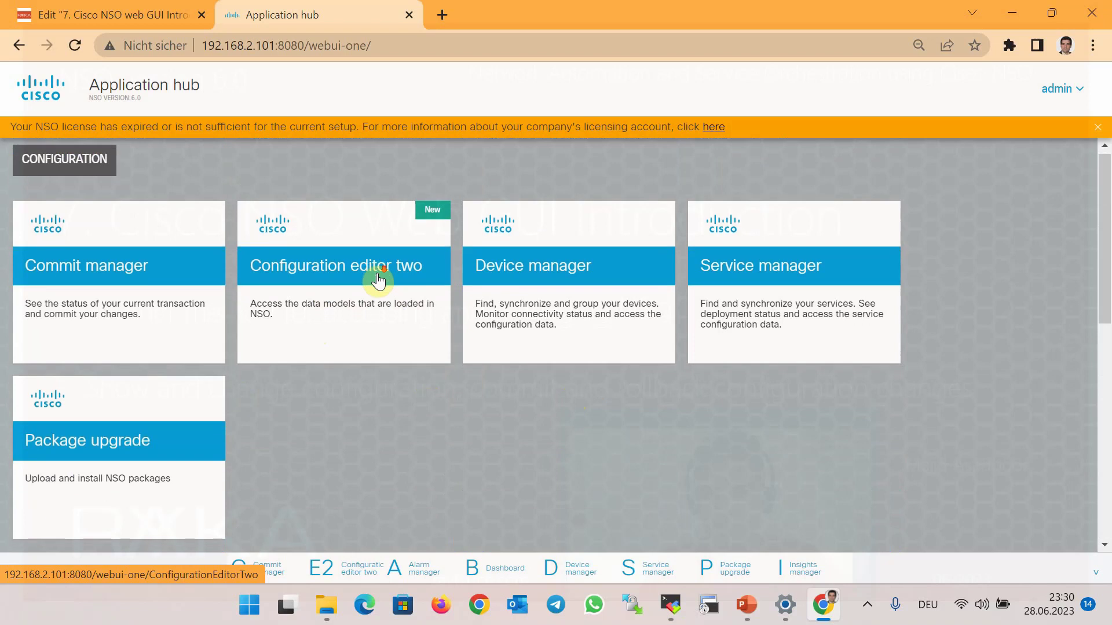
scroll(381, 280, down, 3)
scroll(440, 330, up, 3)
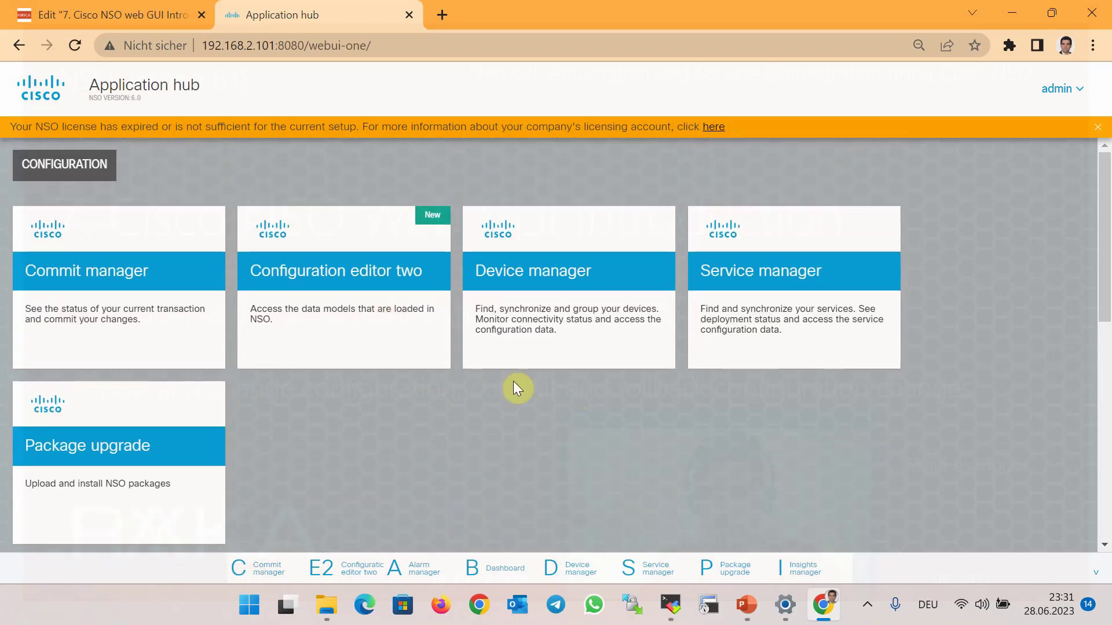
Step: Ping and connect R1 and asa0 individually, then select all eight devices in the list
click(584, 275)
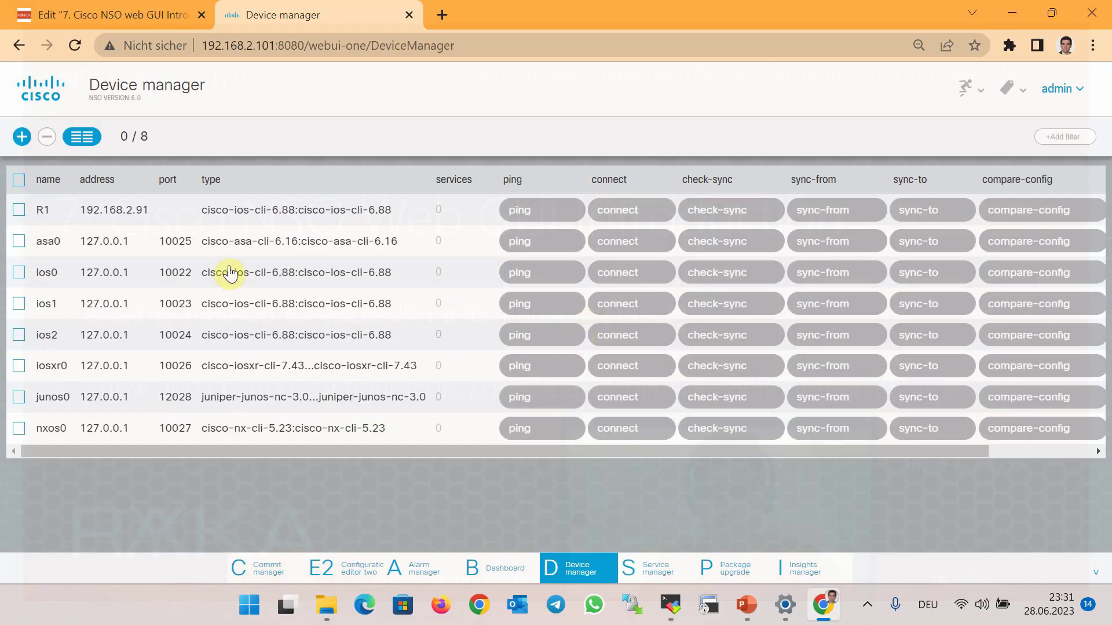
click(530, 218)
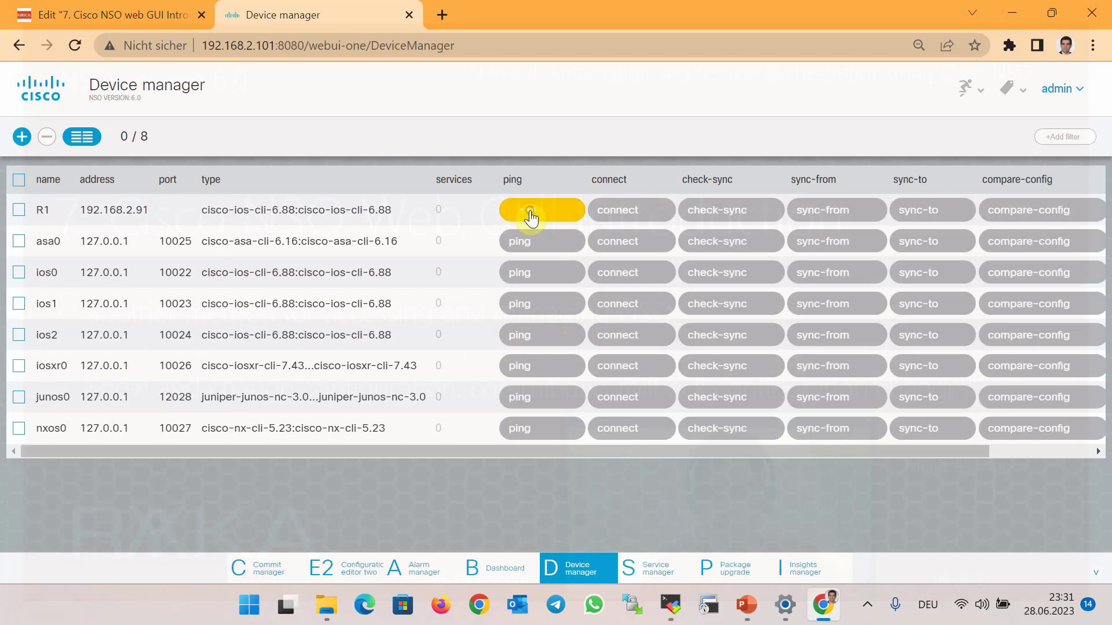
click(542, 251)
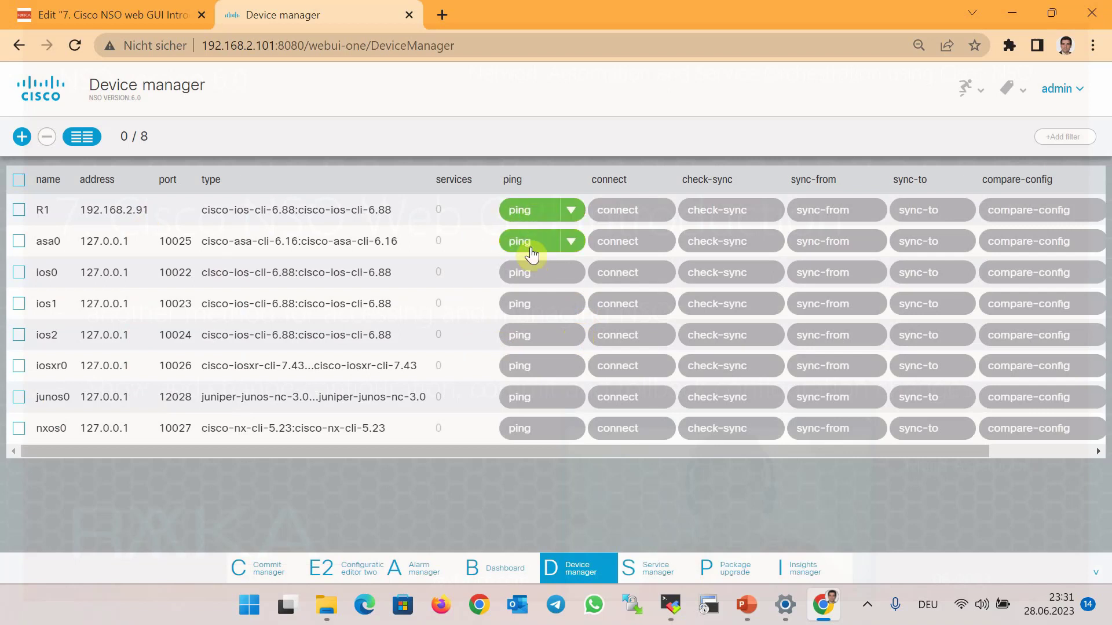
click(630, 213)
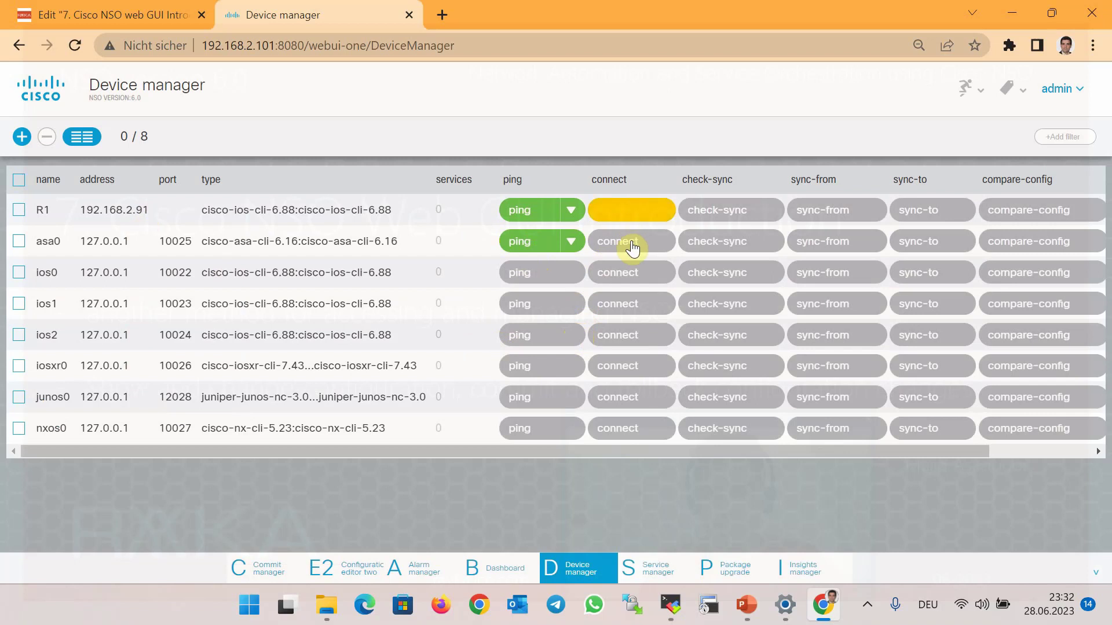
click(631, 246)
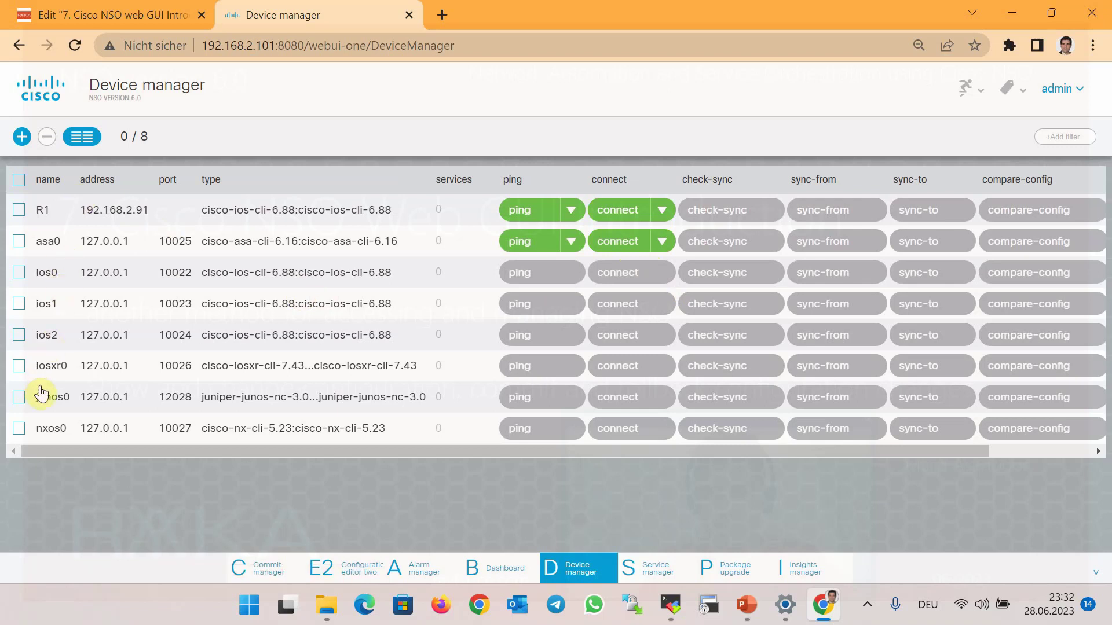
click(19, 180)
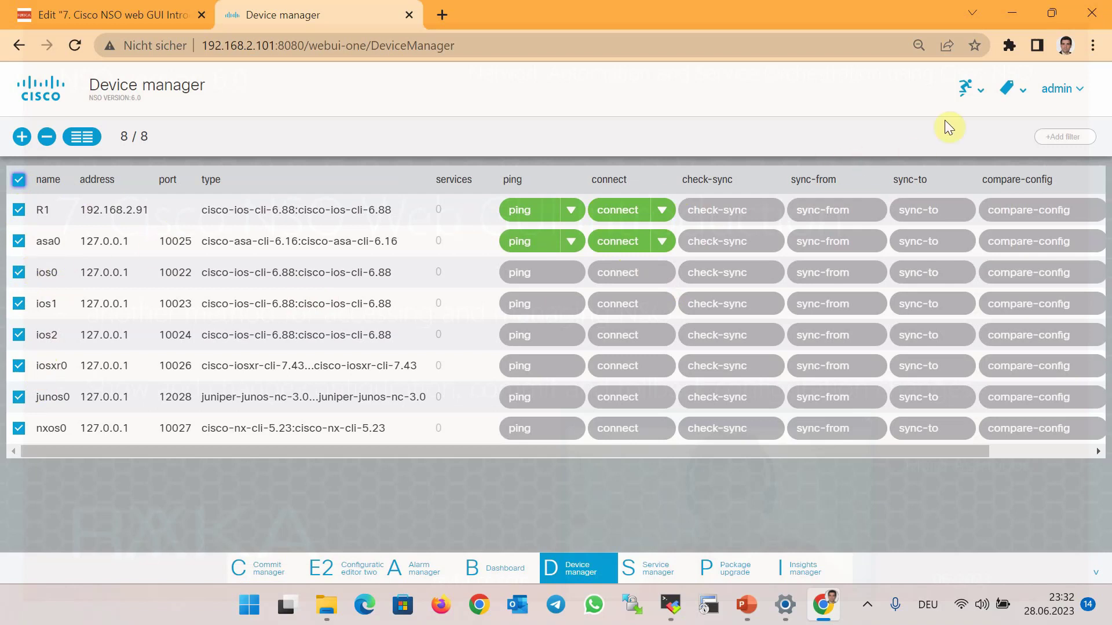
Step: Run bulk ping, connect and check-sync on all eight selected devices, confirming each action
click(976, 91)
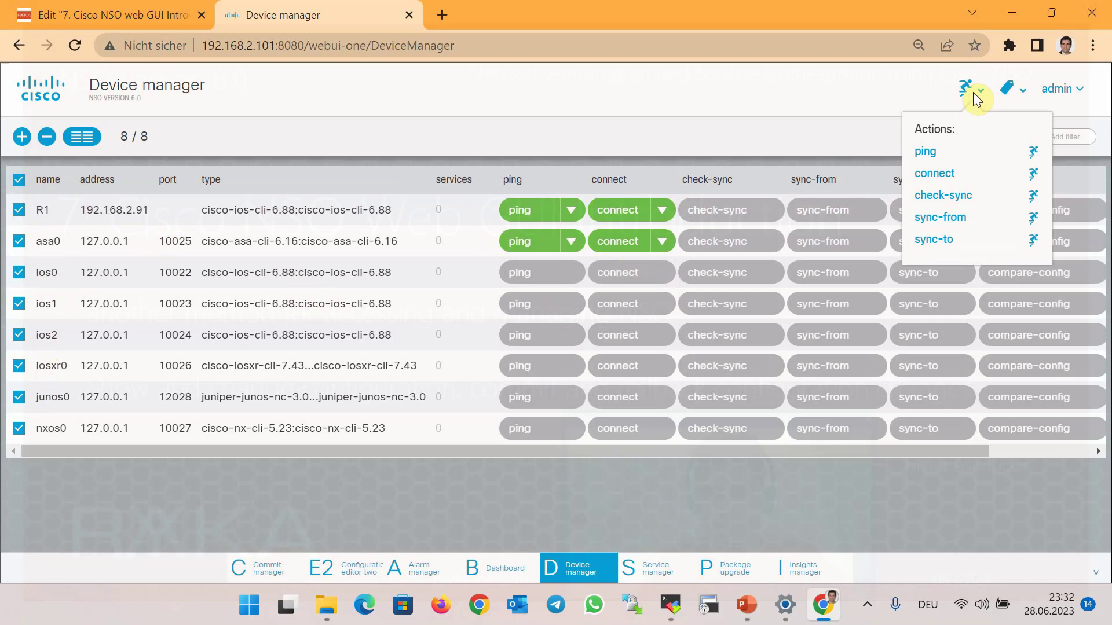
click(929, 153)
click(527, 334)
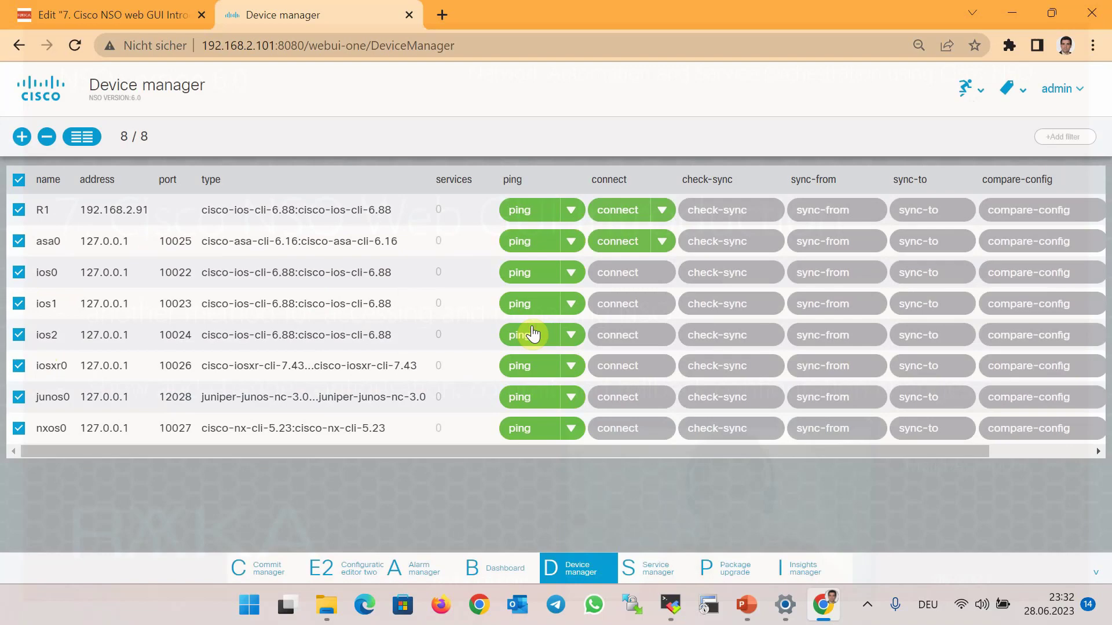
click(975, 90)
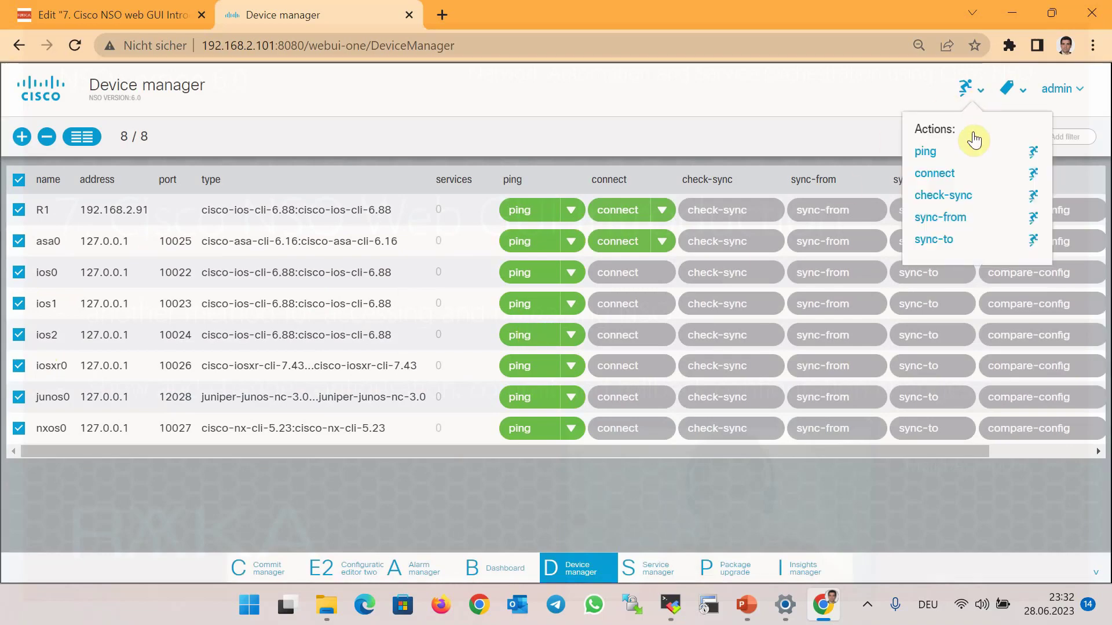
click(958, 174)
click(519, 337)
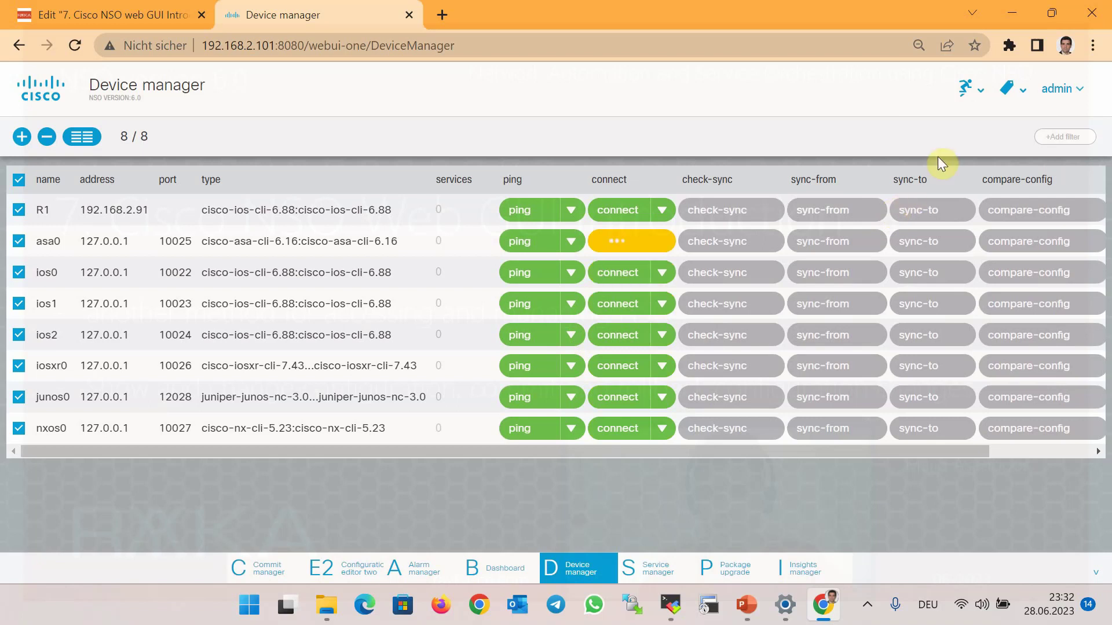
click(979, 88)
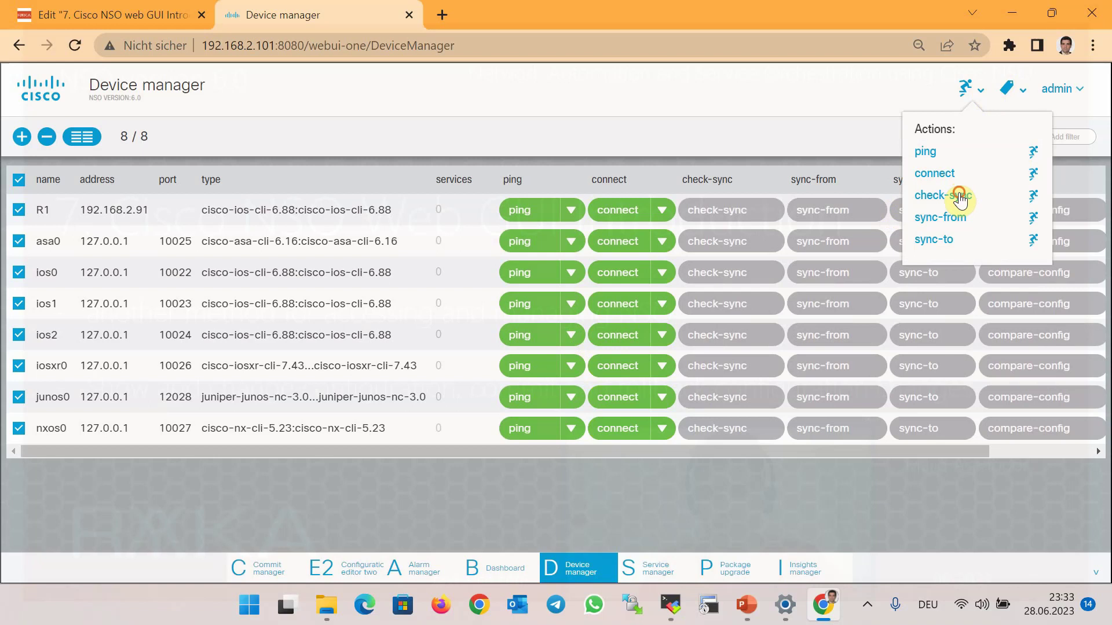
click(959, 200)
click(507, 342)
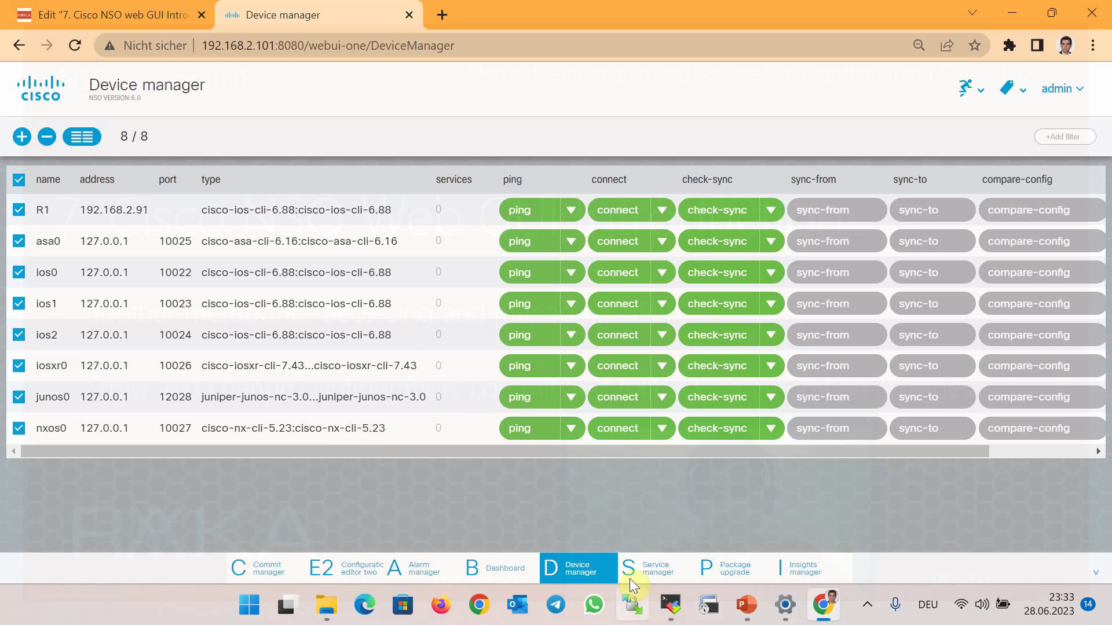
Step: Open an SSH session to R1 in MobaXterm and enter interface loopback 101 configuration
click(675, 602)
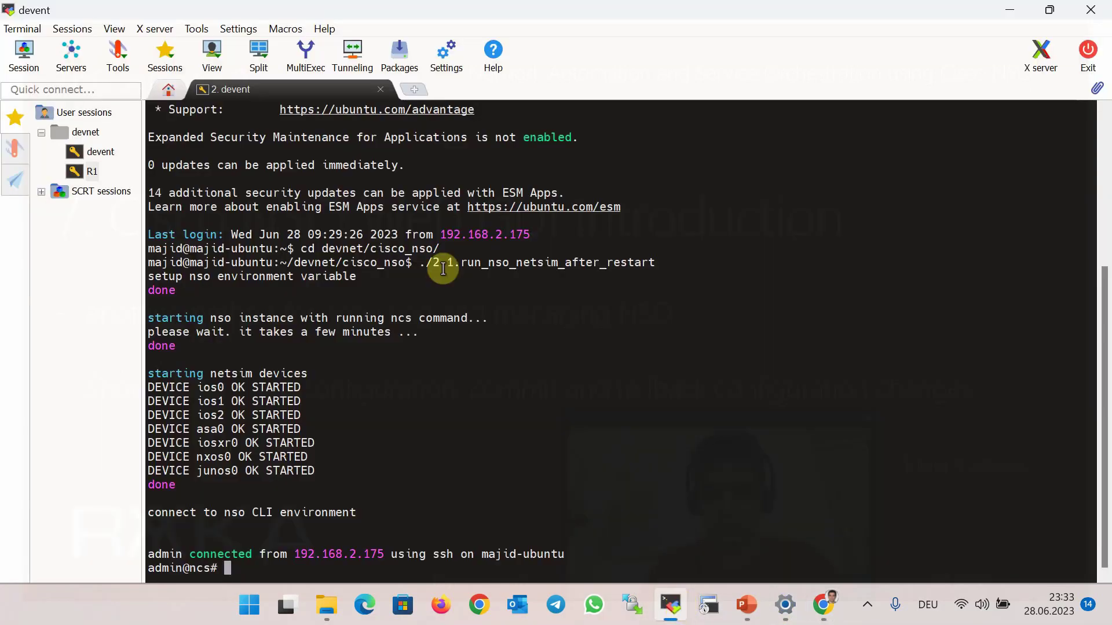
double_click(88, 171)
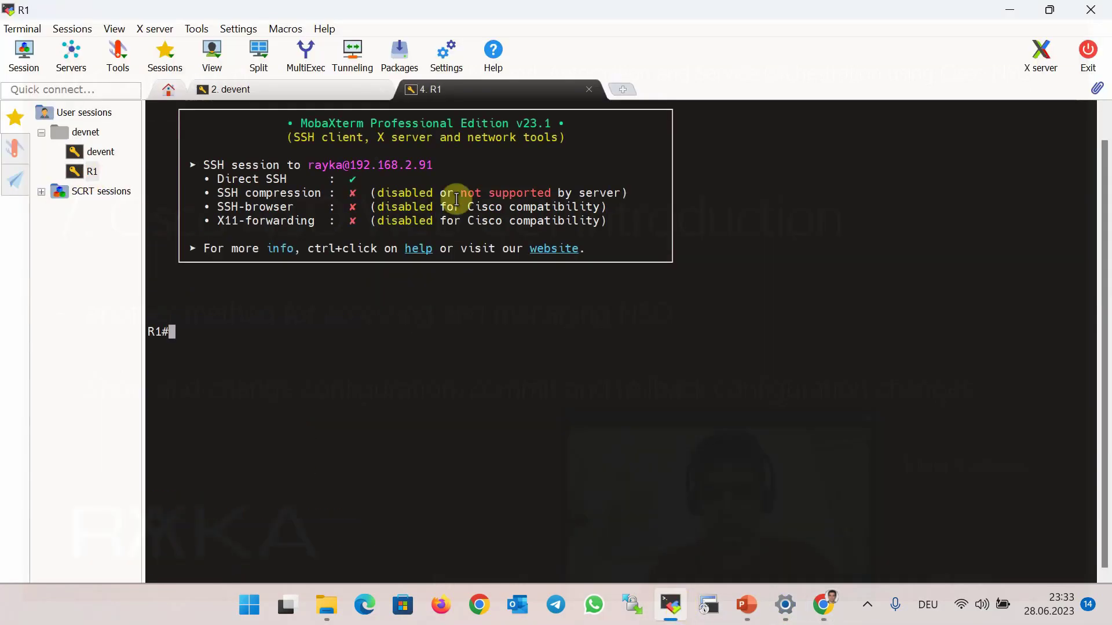
text(conf t)
key(Return)
text(int)
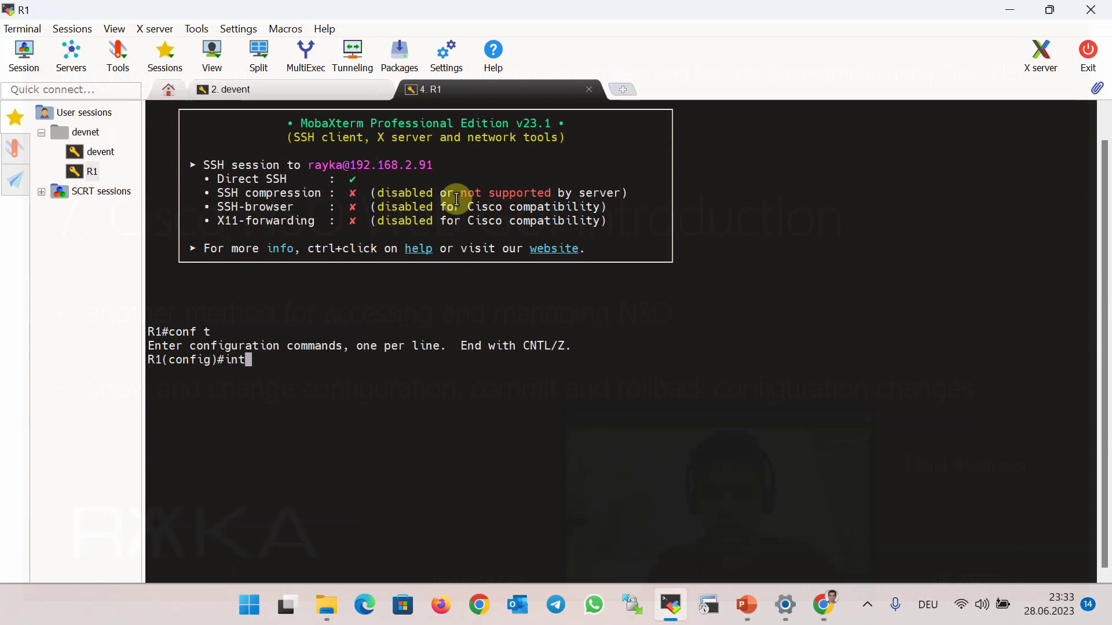
key(Tab)
text(loo)
key(Tab)
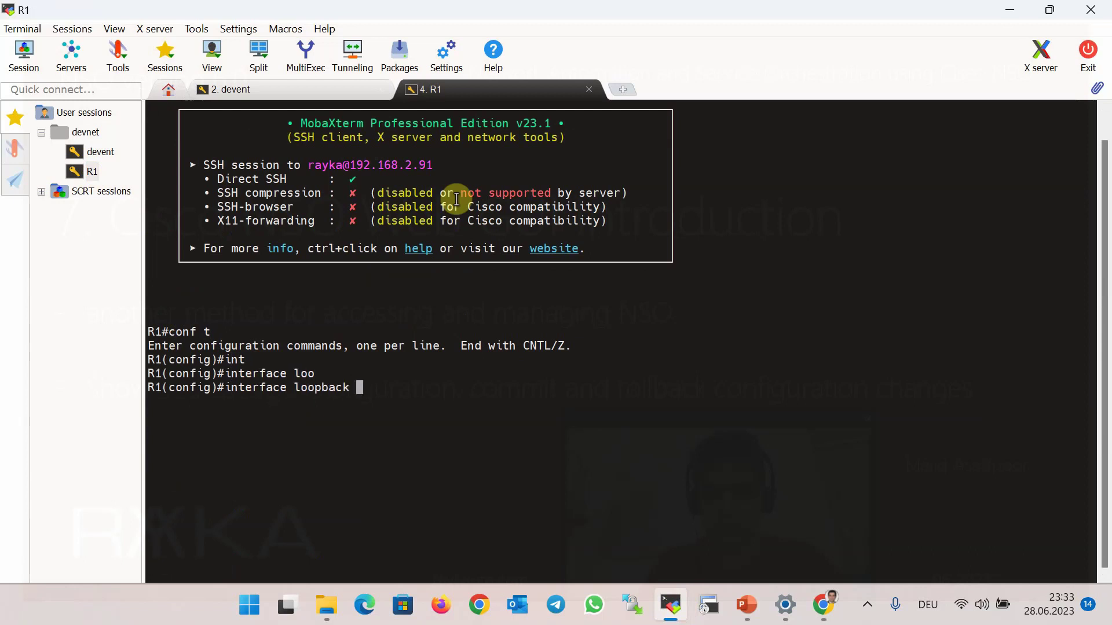
text(101)
key(Return)
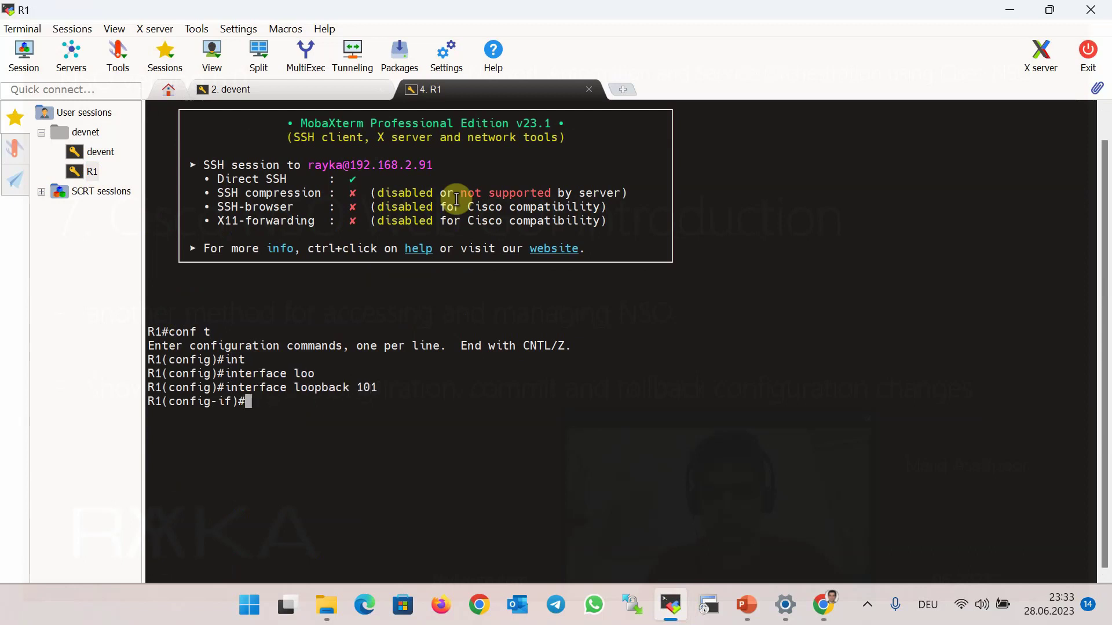
Step: Give loopback 101 the address 101.101.101.101 255.255.255.255 and exit interface mode
text(ip add)
key(Tab)
text(1)
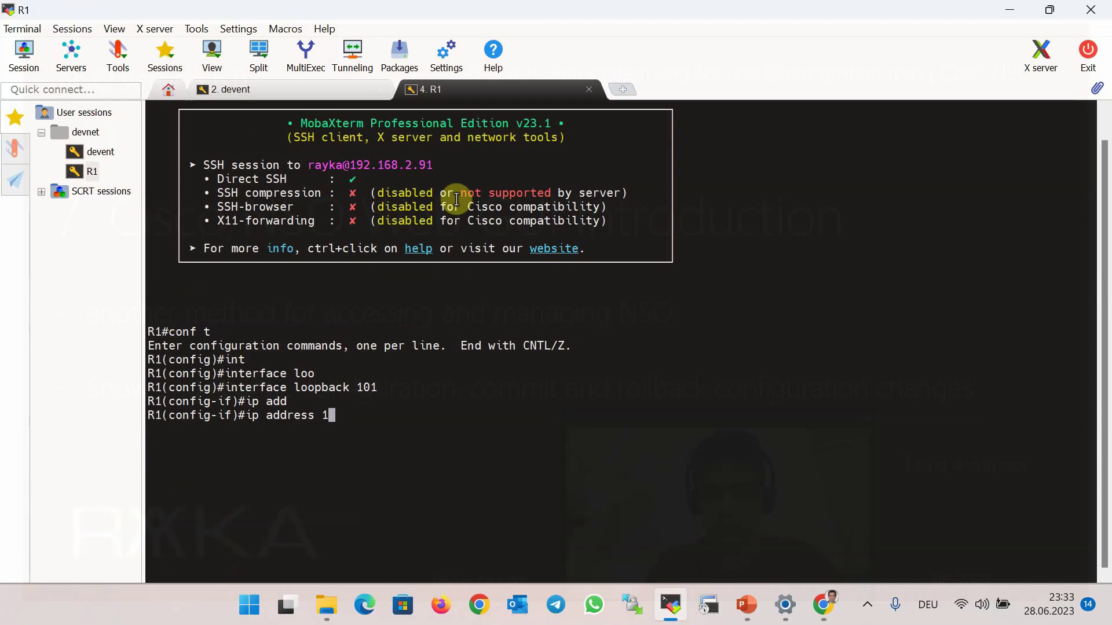
text(01.101.101.101 255.255.255.255)
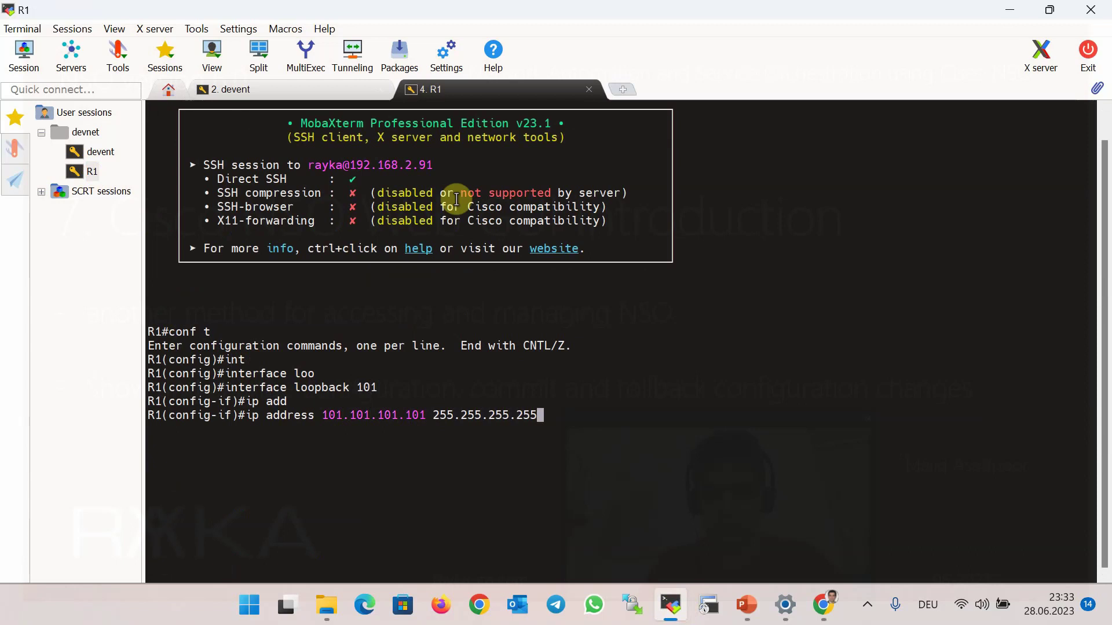
key(Return)
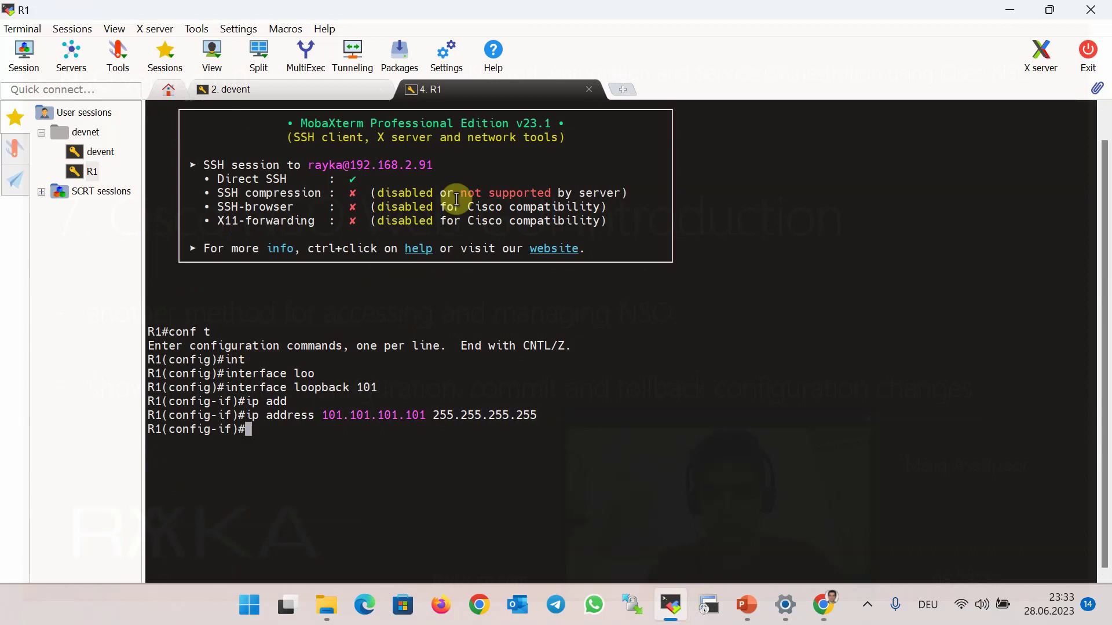
text(exit)
key(Return)
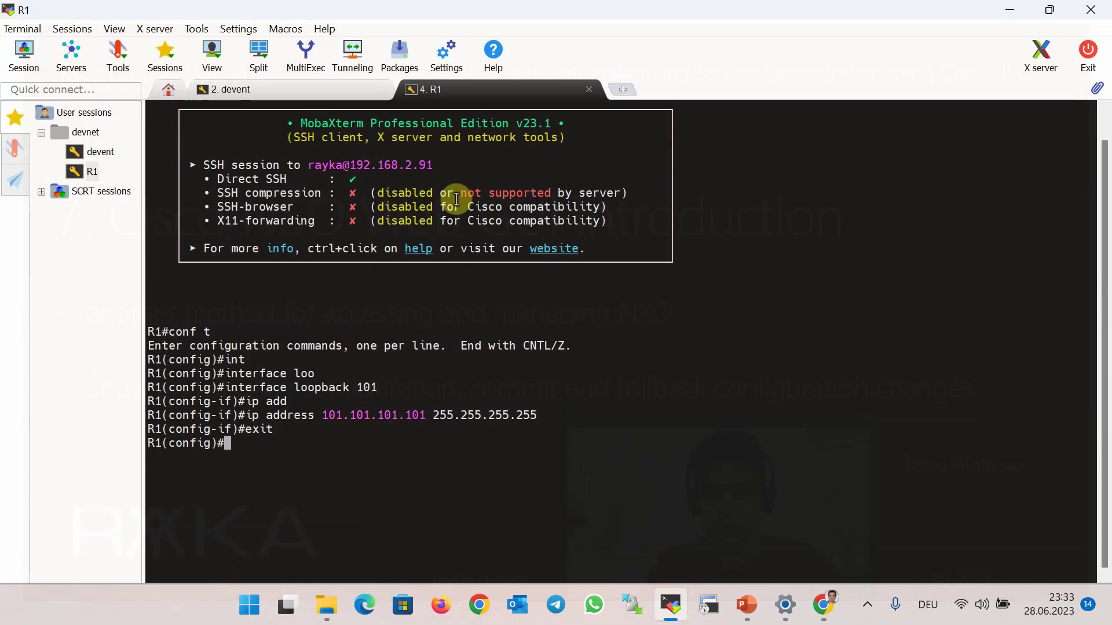
click(823, 604)
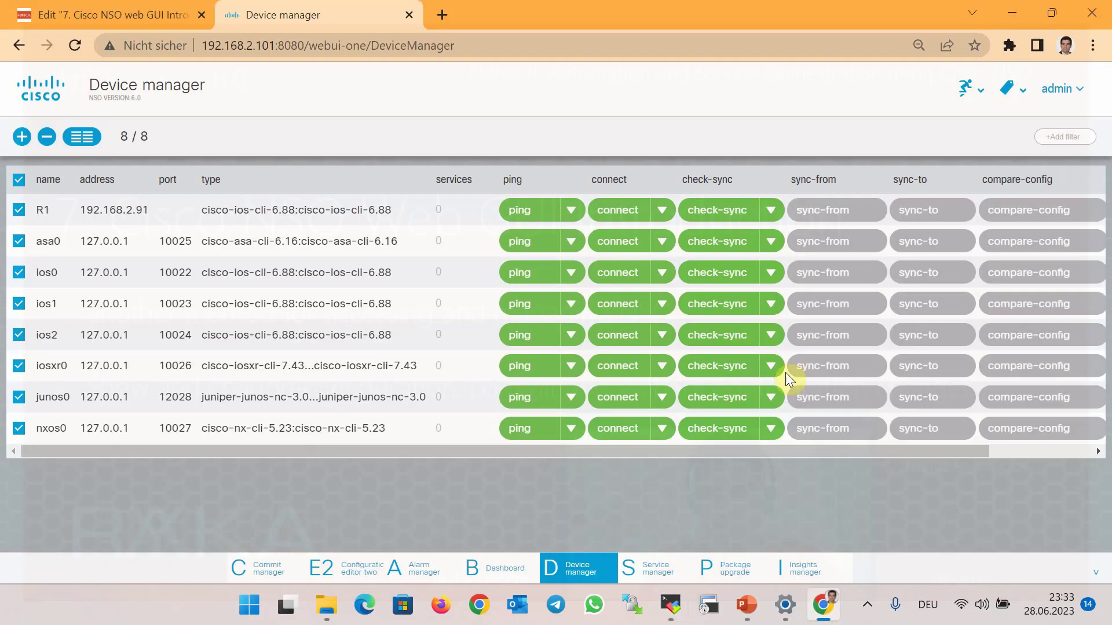
Step: Deselect all devices and re-run check-sync on R1, which now shows out of sync
click(18, 180)
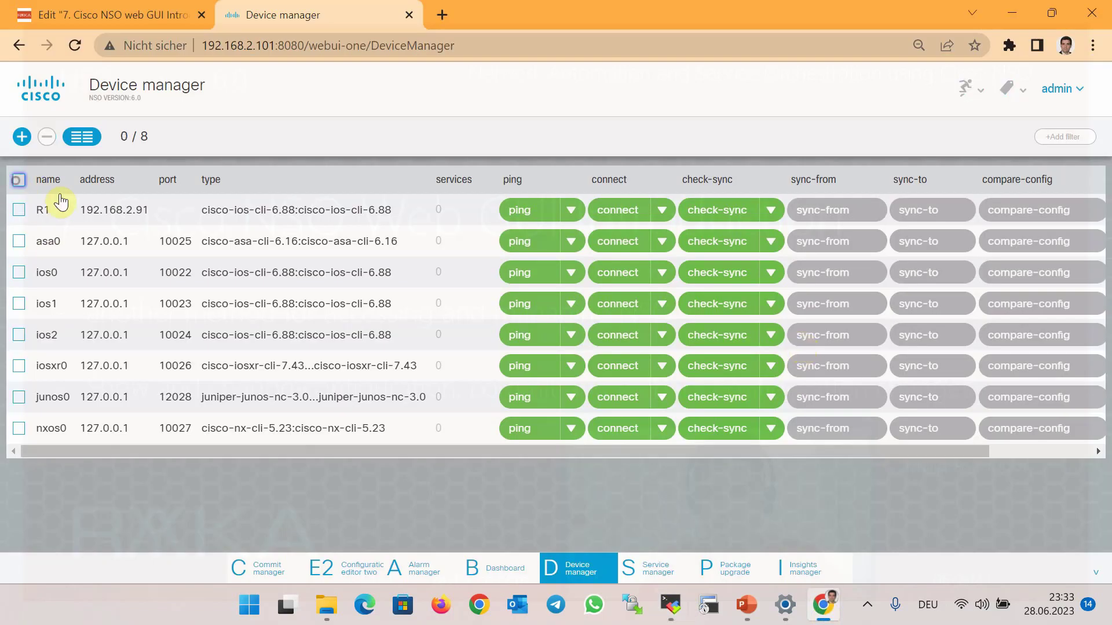
click(726, 220)
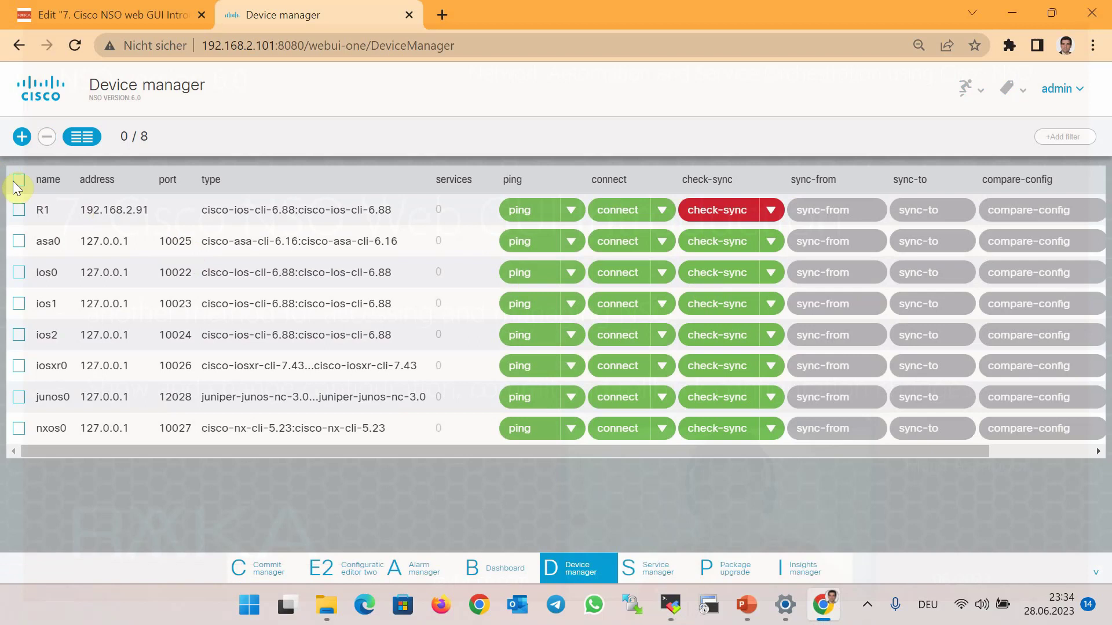
Step: Open R1's out-of-sync alarm from the alarm manager and review its operational data and status-change history
click(37, 103)
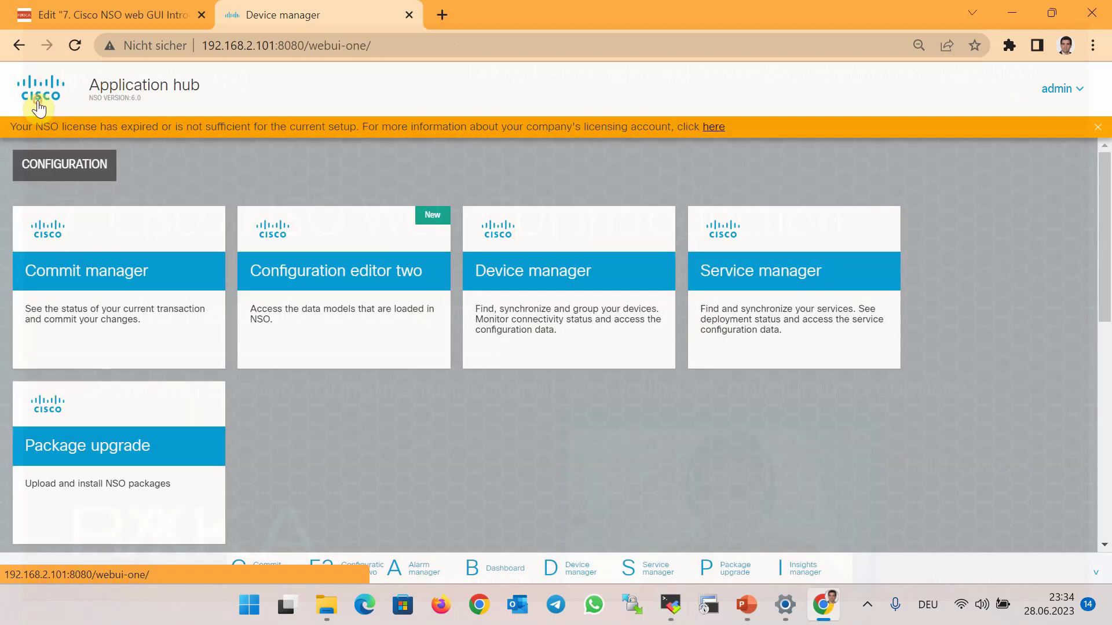
scroll(352, 385, down, 4)
scroll(352, 389, down, 4)
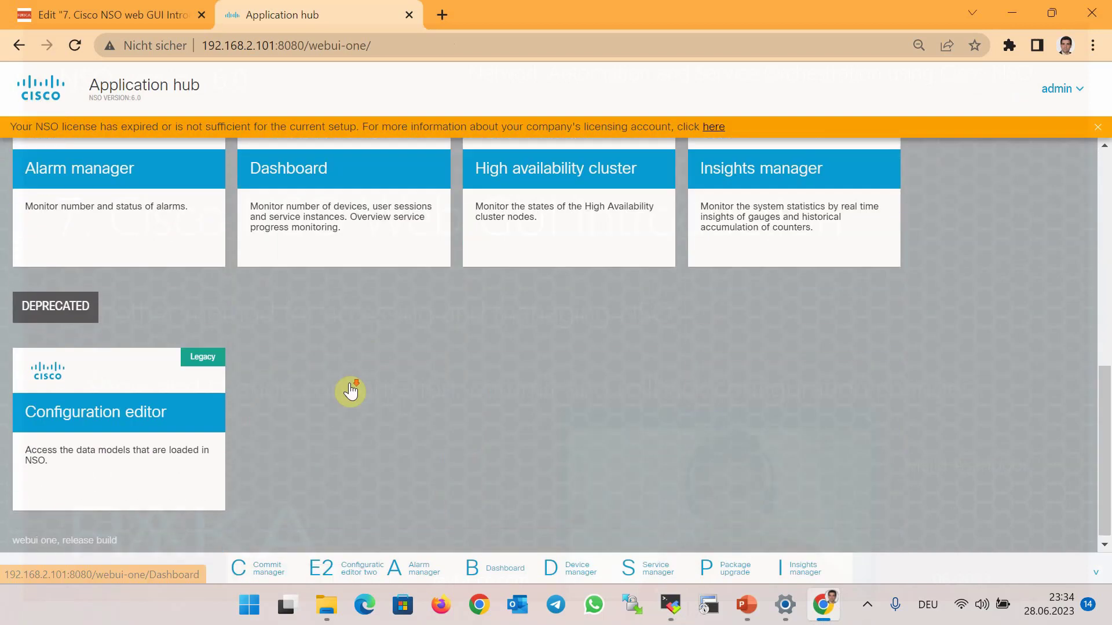
click(160, 186)
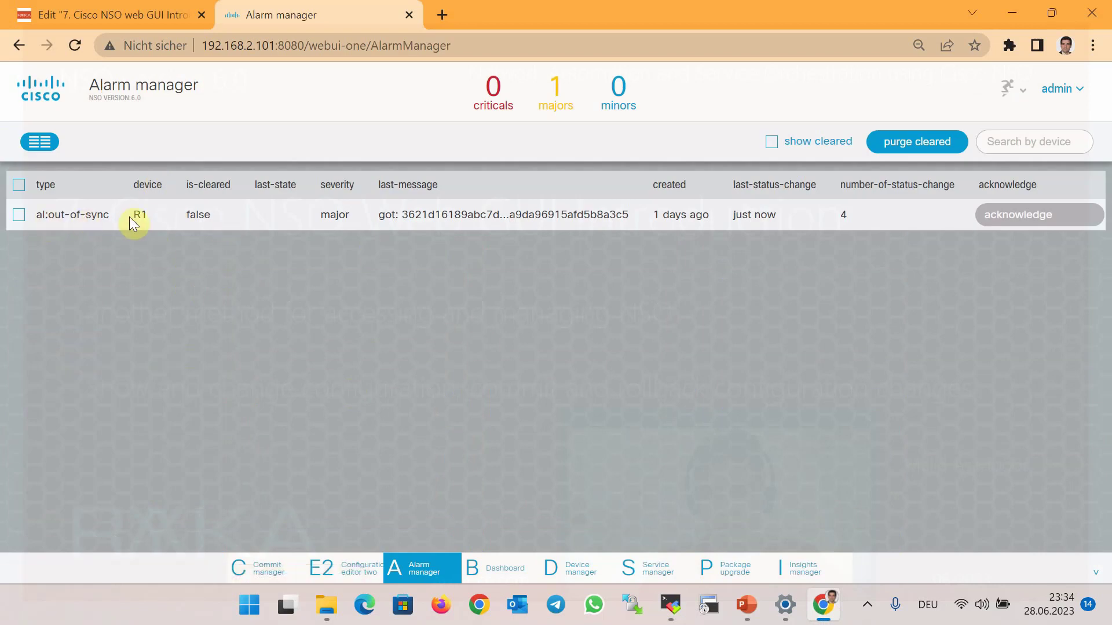
click(398, 214)
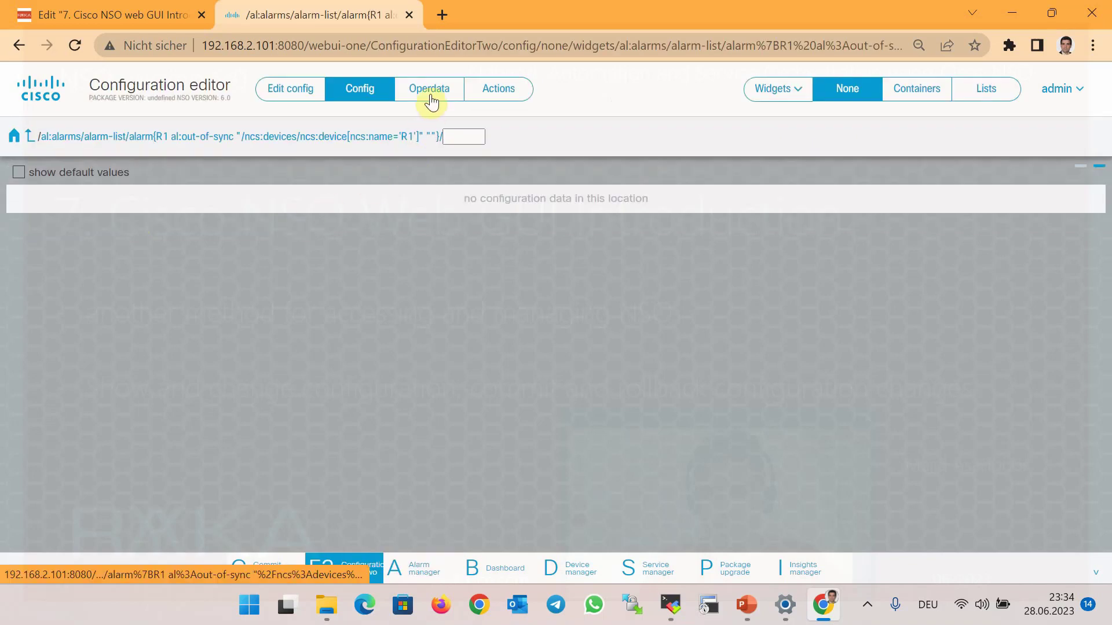
click(430, 95)
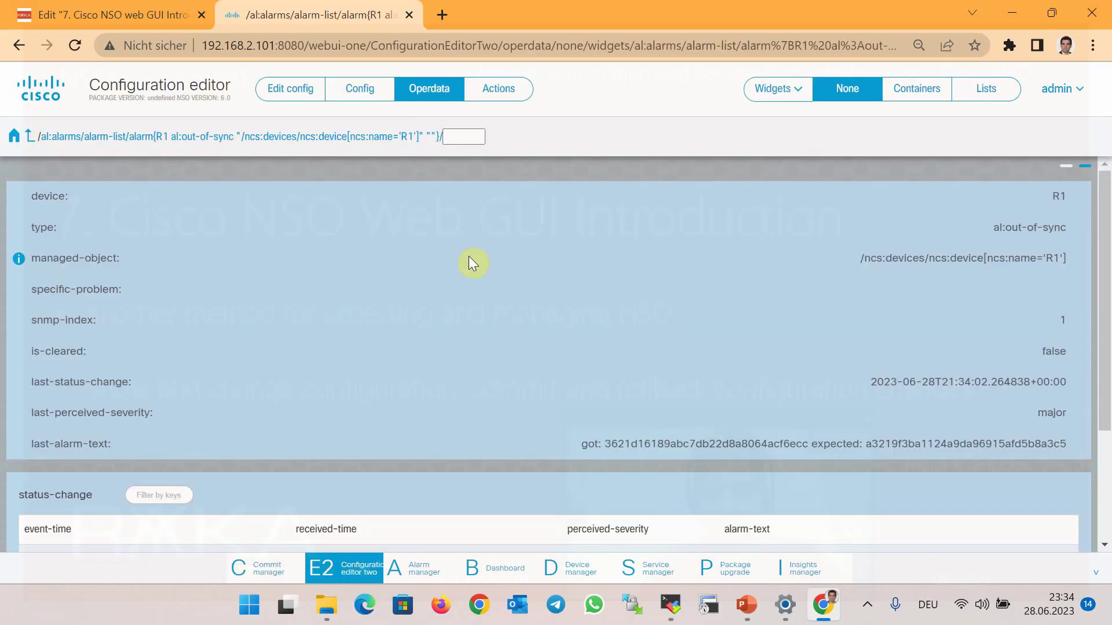
scroll(426, 260, down, 3)
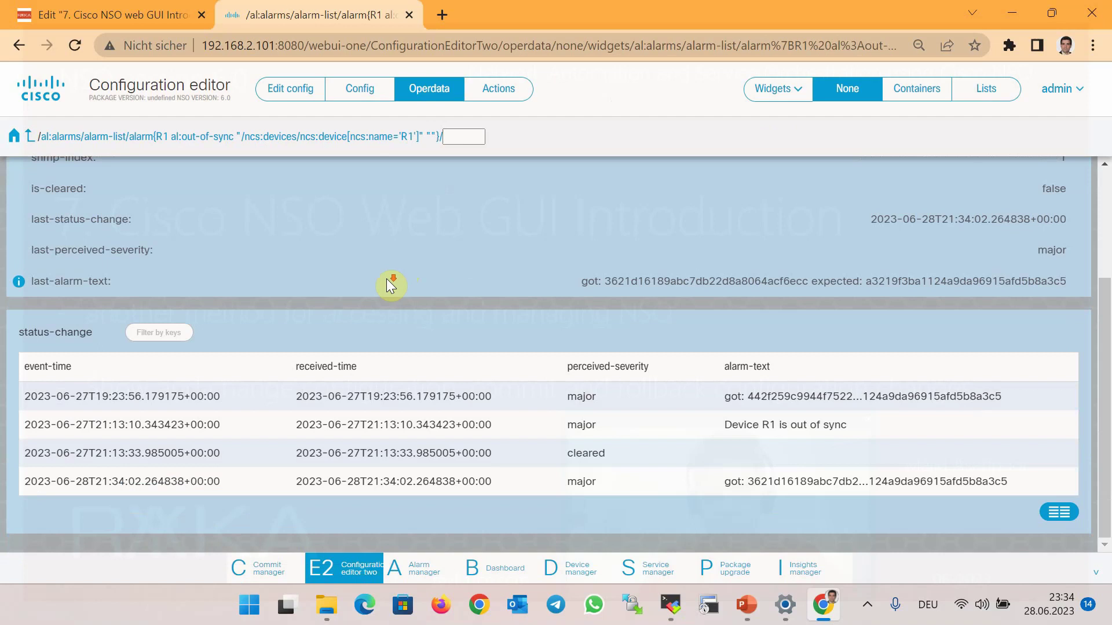
scroll(385, 340, down, 1)
Step: Run compare-config on R1 in the Device manager and review the Loopback 101 difference
click(33, 93)
click(573, 279)
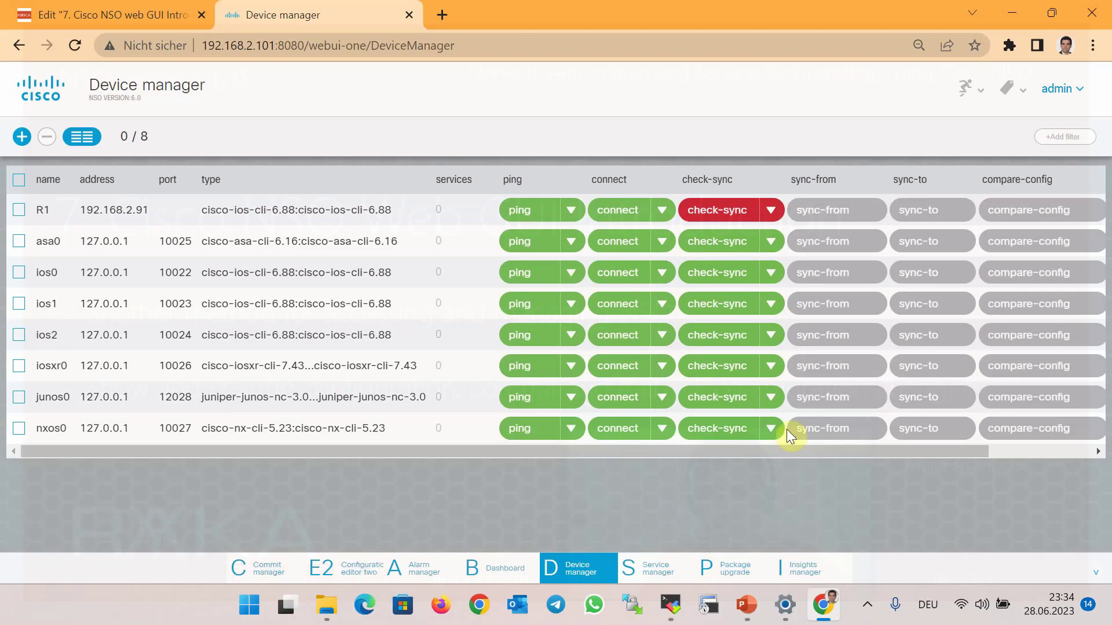
click(1071, 217)
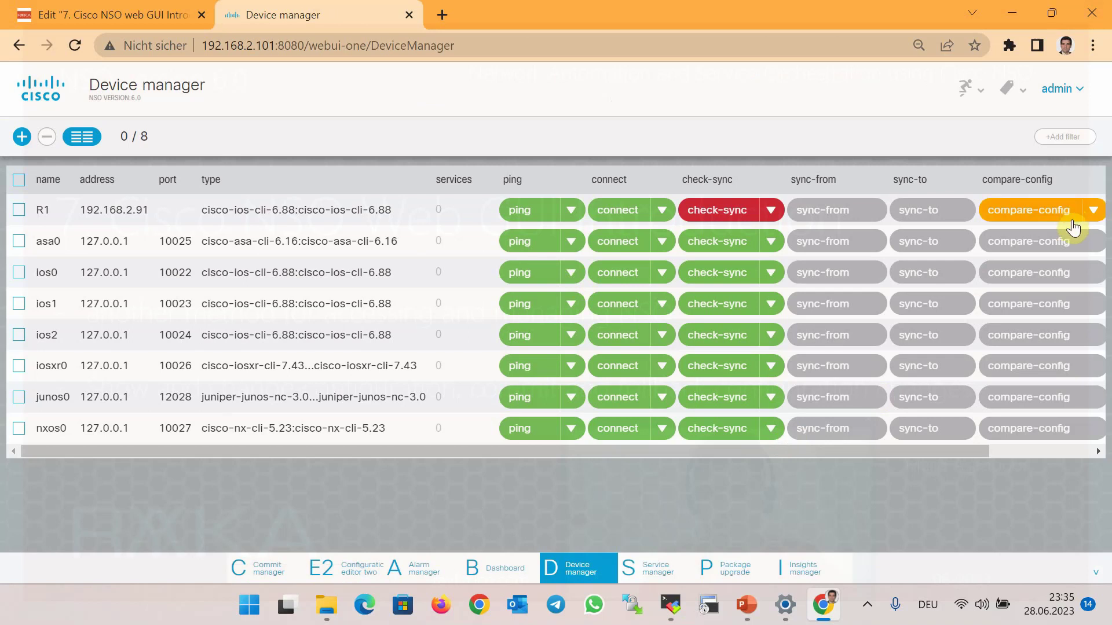
click(1089, 213)
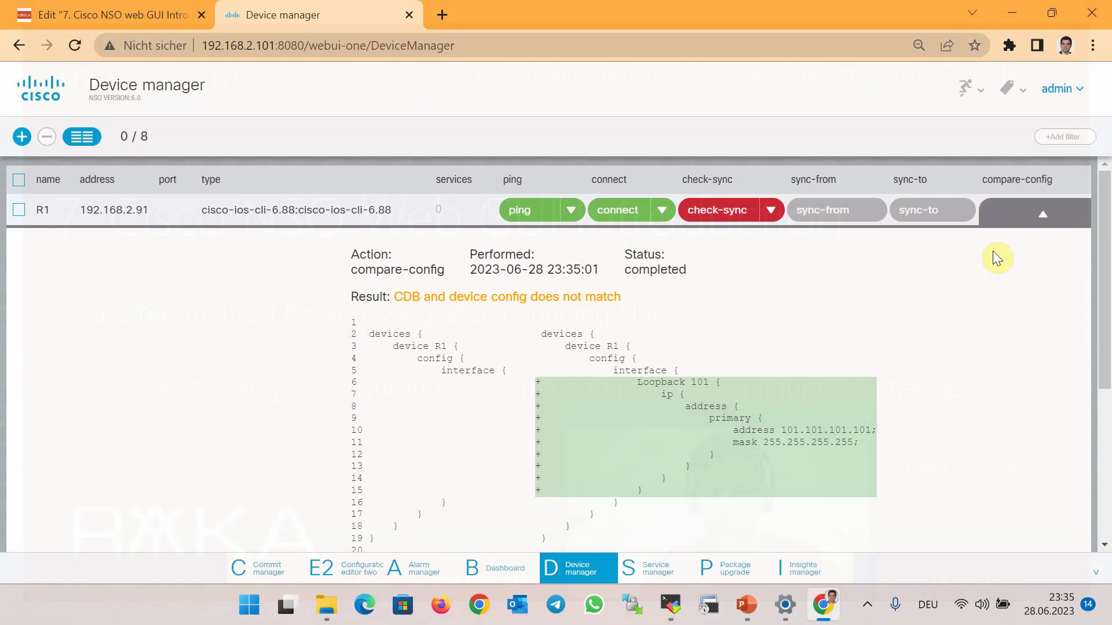
scroll(823, 362, down, 1)
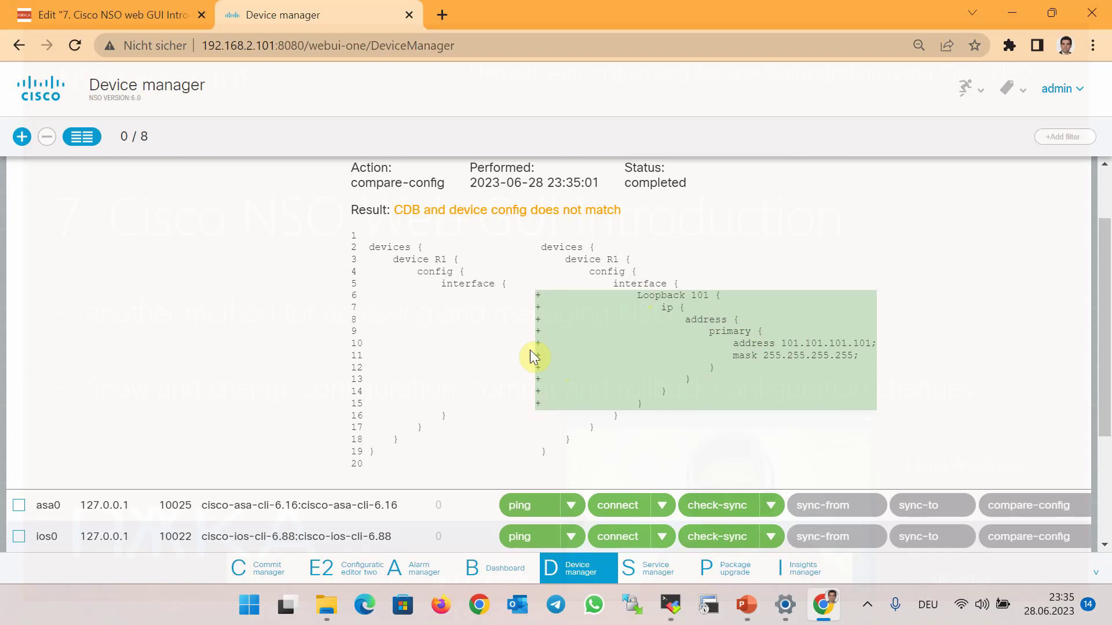
click(546, 283)
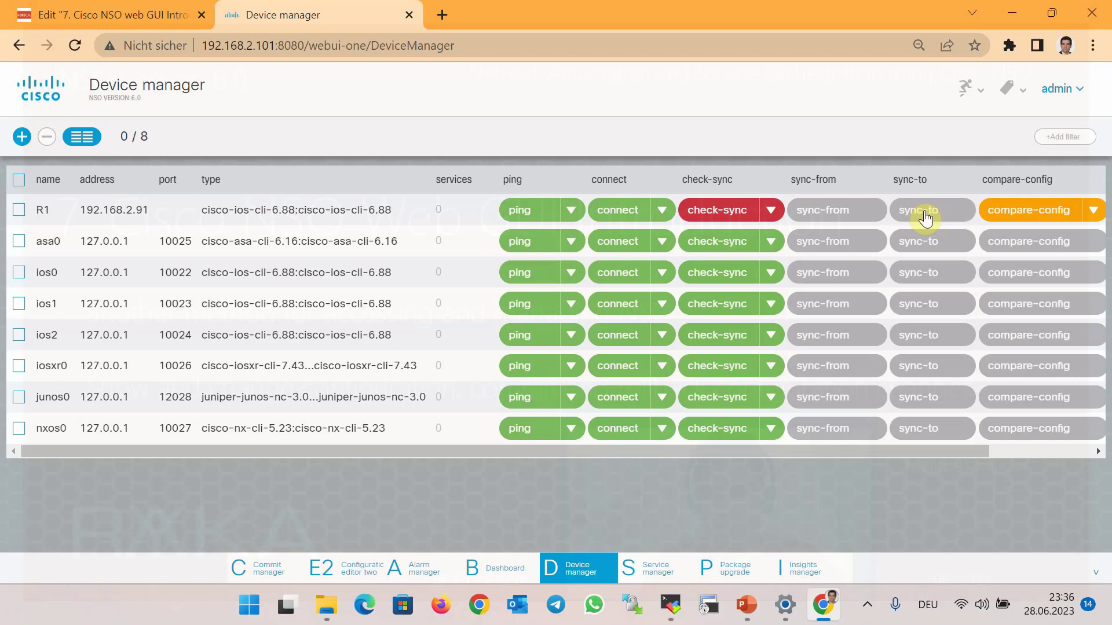
Step: Run sync-to on R1, then verify with check-sync and compare-config that CDB and device match
click(925, 218)
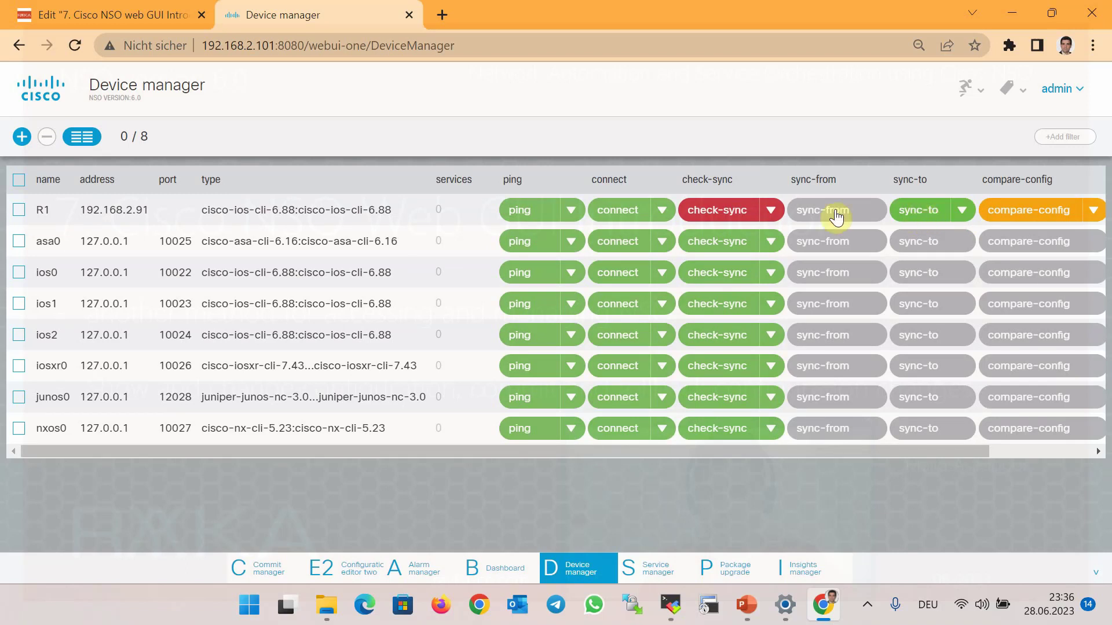
click(735, 215)
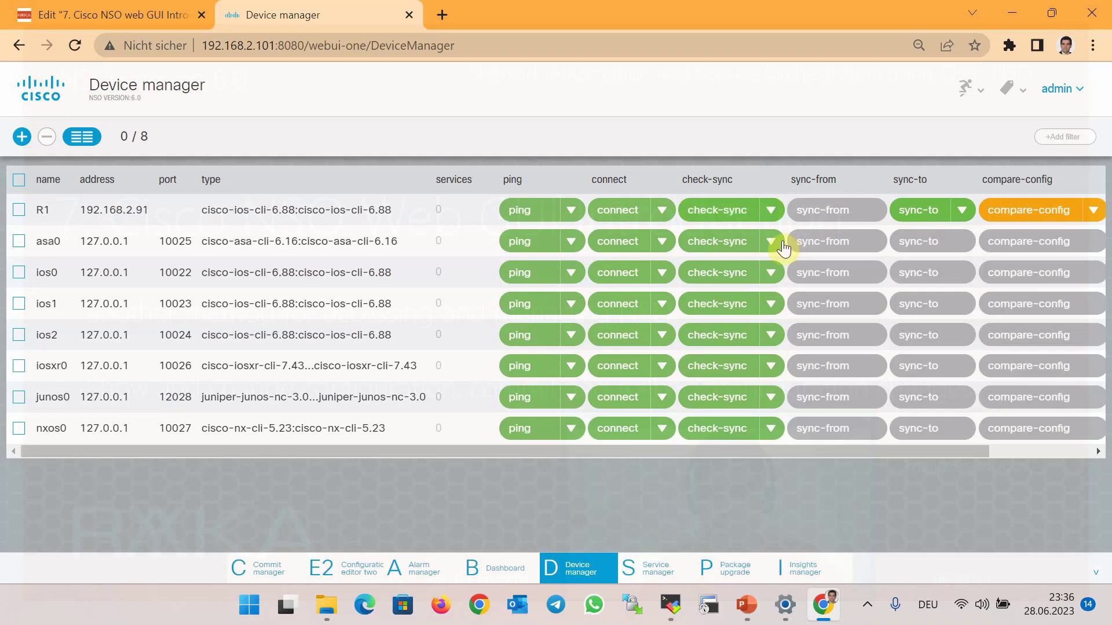
click(1049, 219)
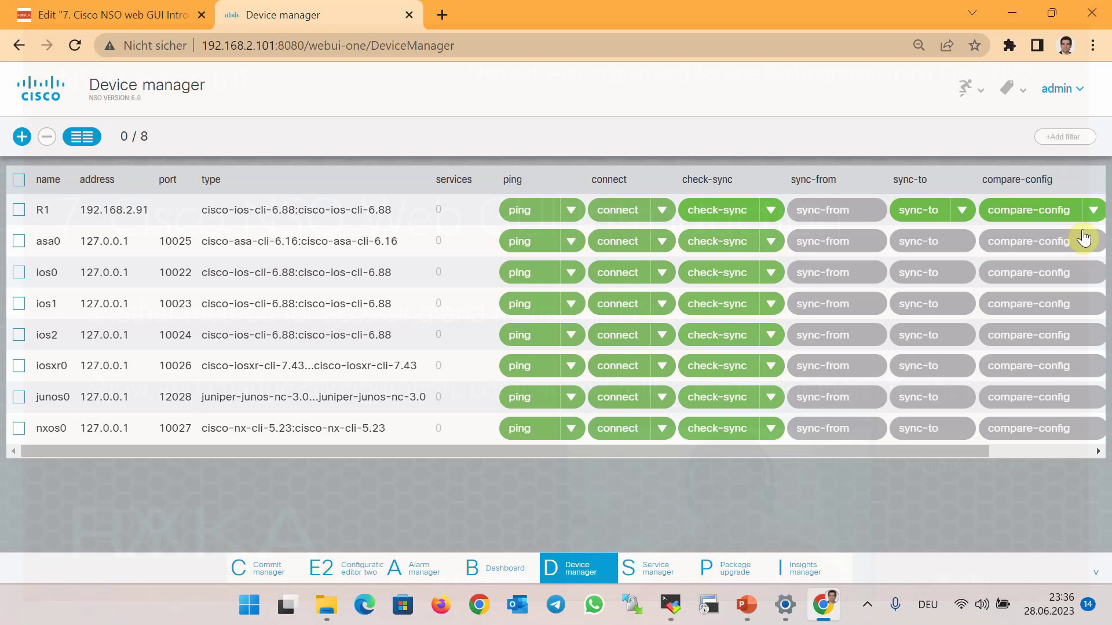
click(1093, 212)
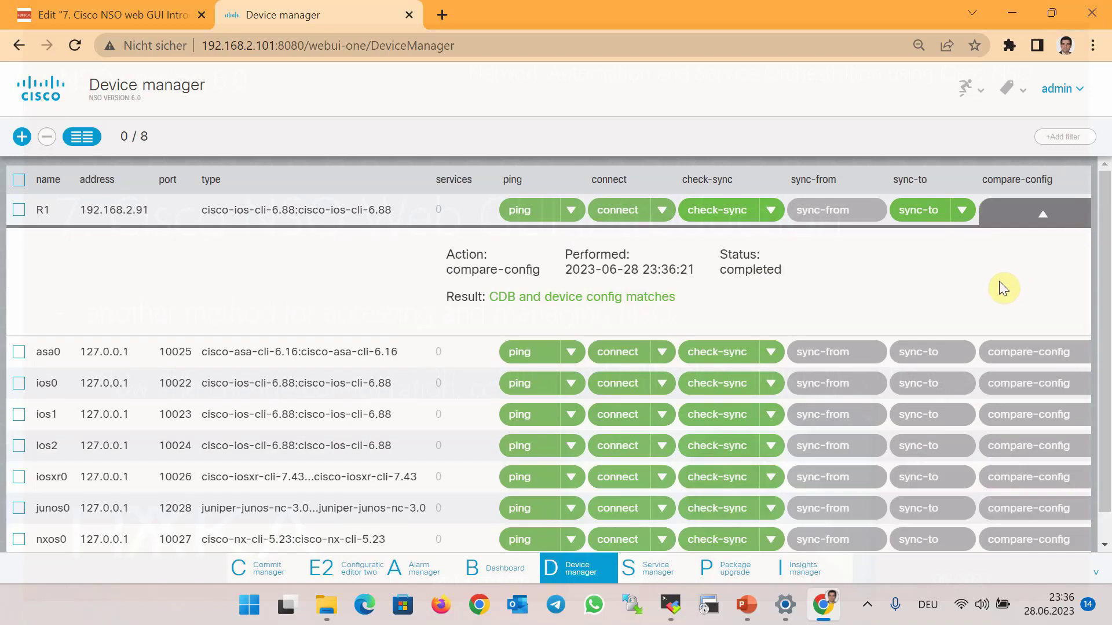
click(1048, 221)
click(41, 88)
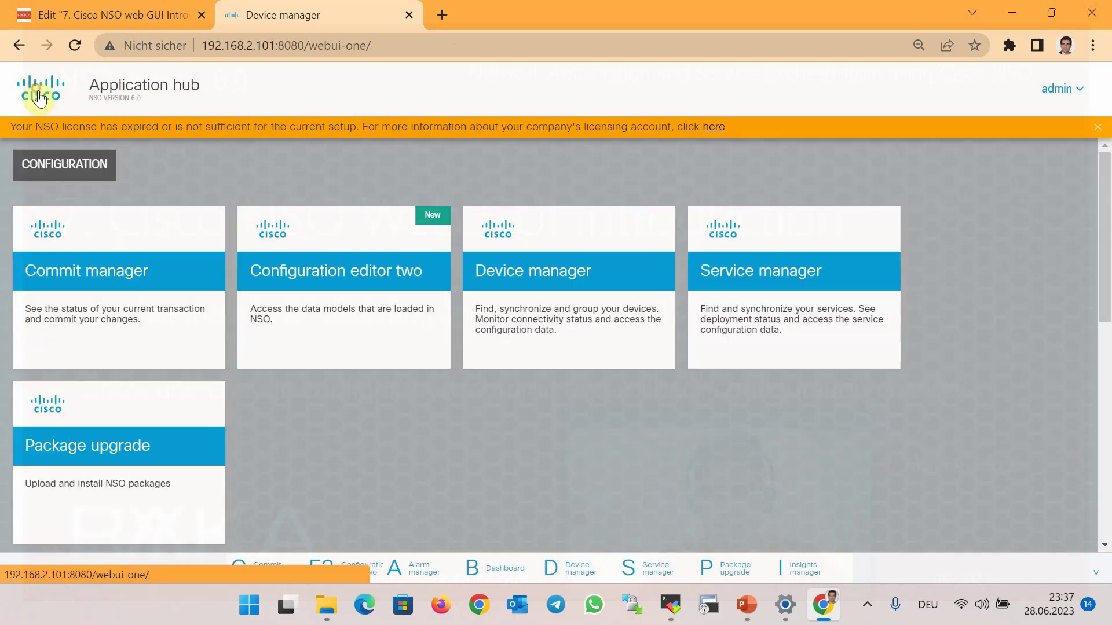
Step: In Configuration editor two, browse from the root through ncs:devices and R1 to its config node
click(339, 281)
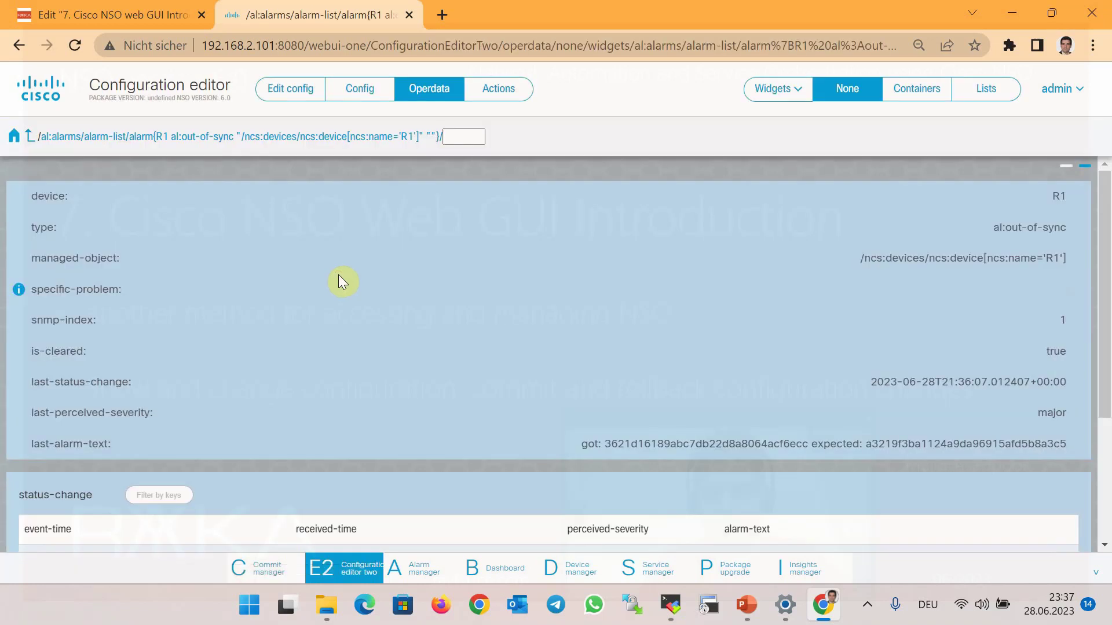
click(15, 136)
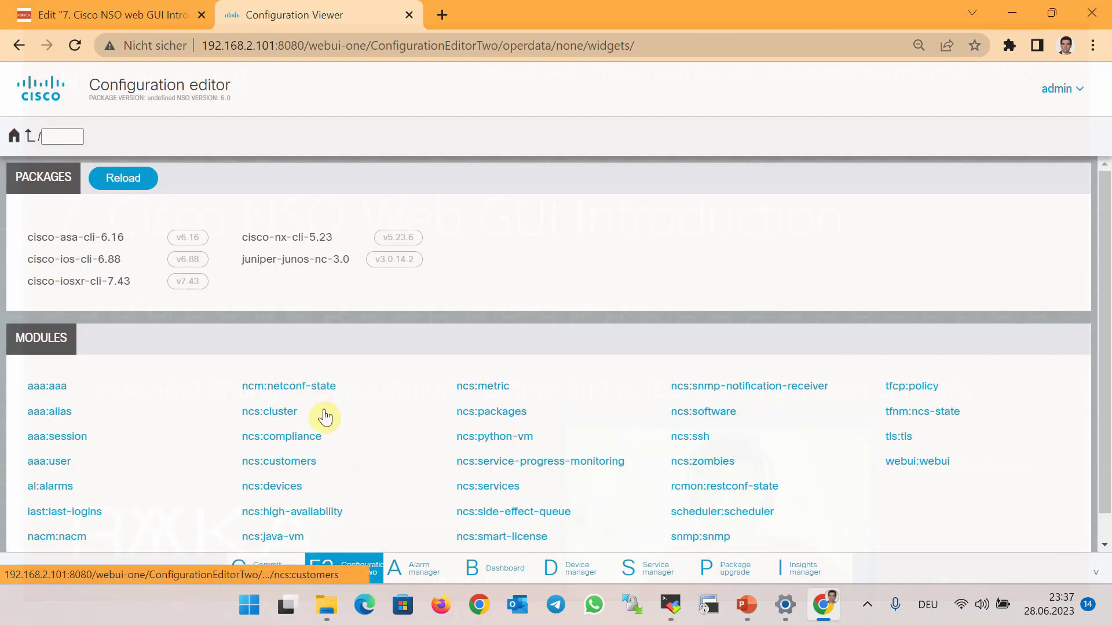
click(285, 487)
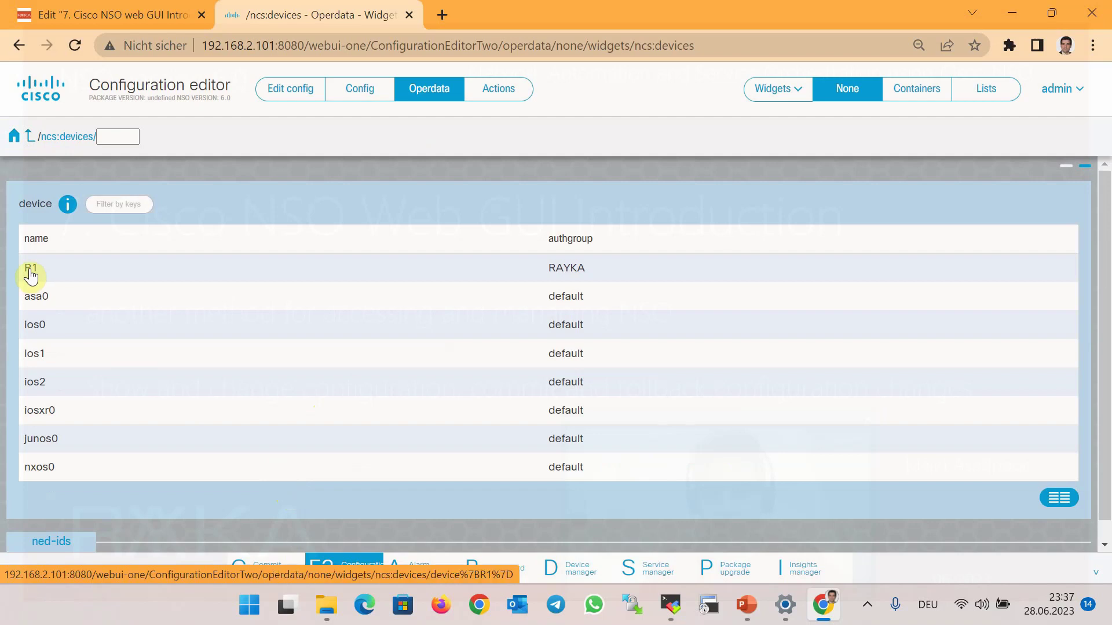
click(30, 269)
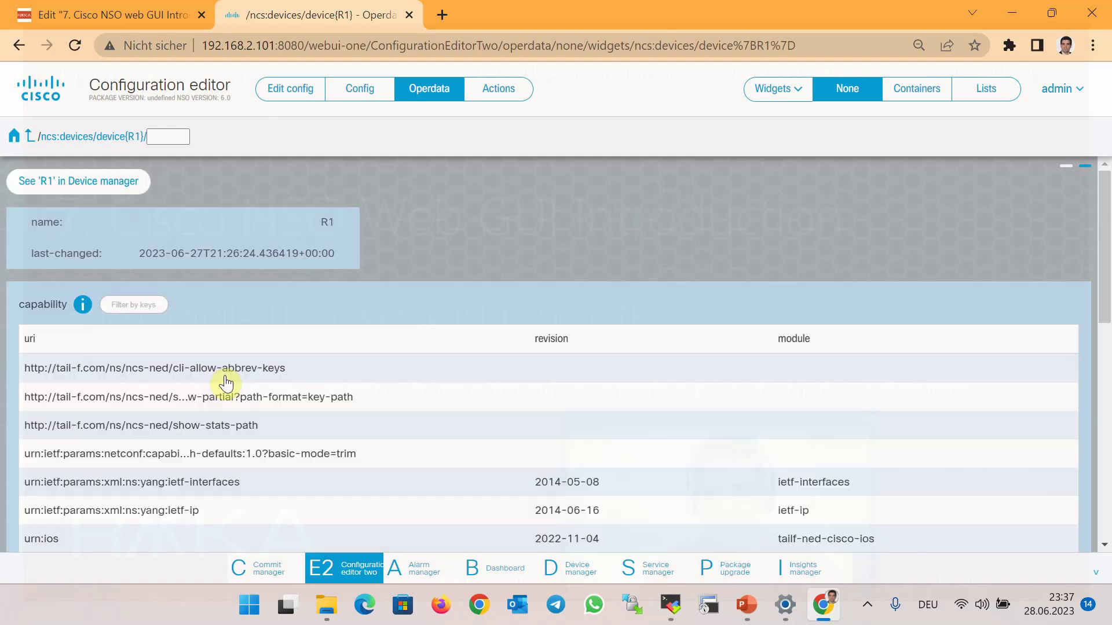
scroll(186, 315, down, 1)
scroll(187, 315, down, 8)
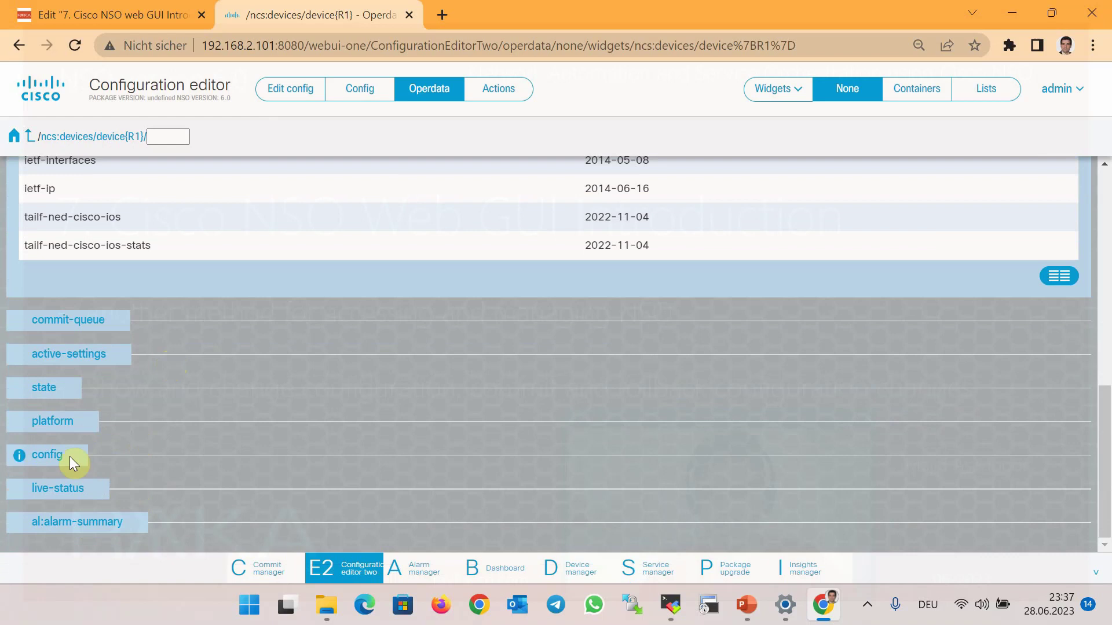
click(68, 455)
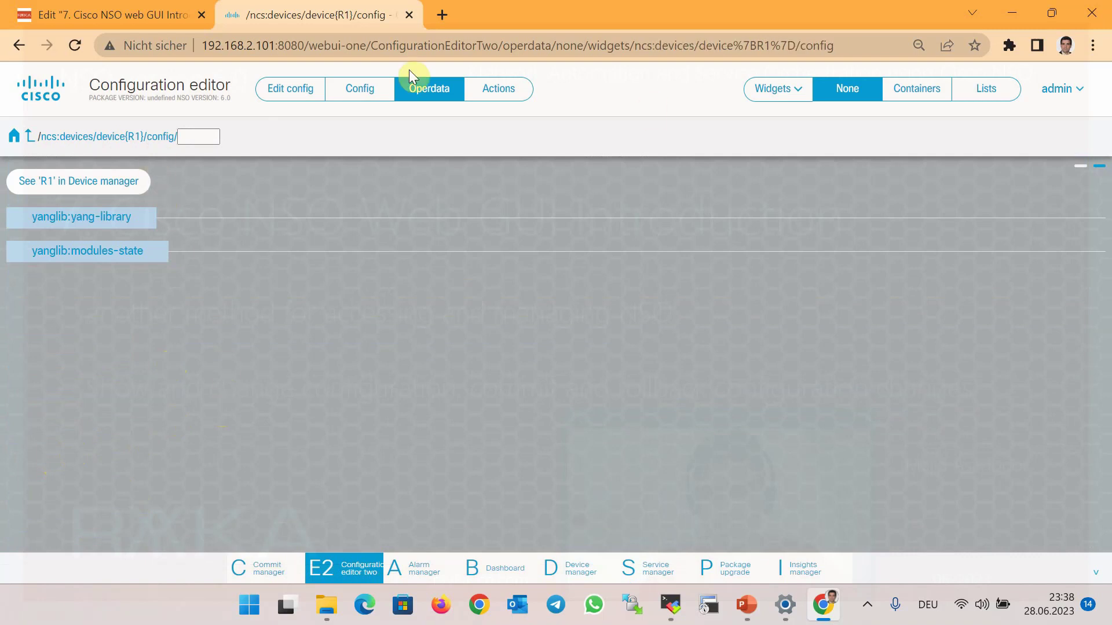
Step: In R1's configuration data, drill into ios:interface Loopback 100 ip address primary to show 4.5.6.7/255.255.255.0
click(365, 89)
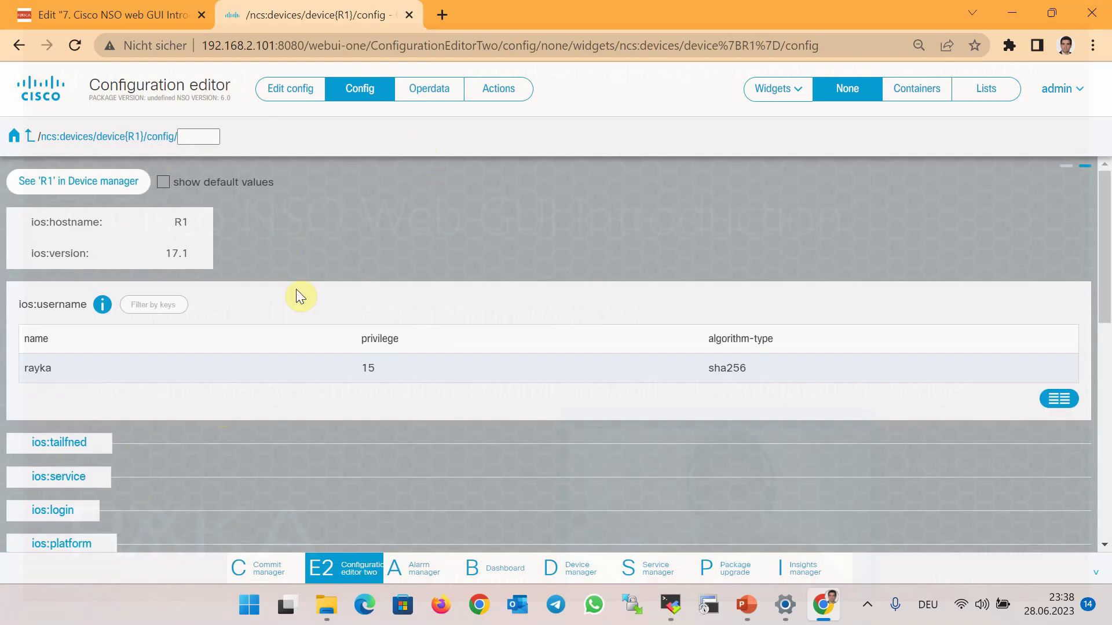
scroll(296, 291, down, 3)
scroll(301, 295, down, 2)
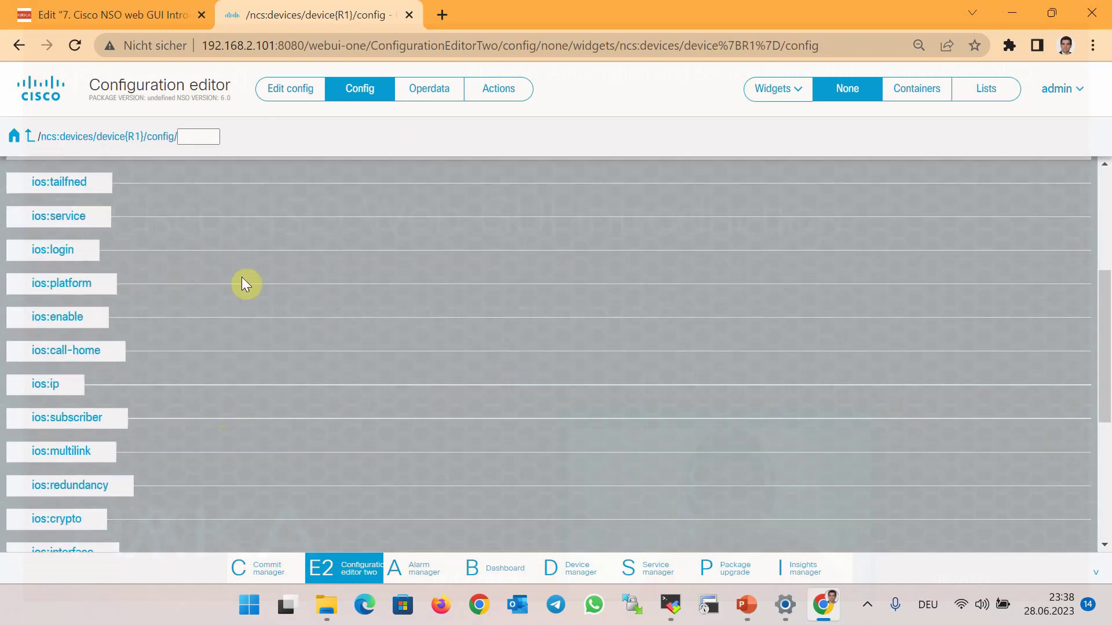
scroll(137, 304, down, 2)
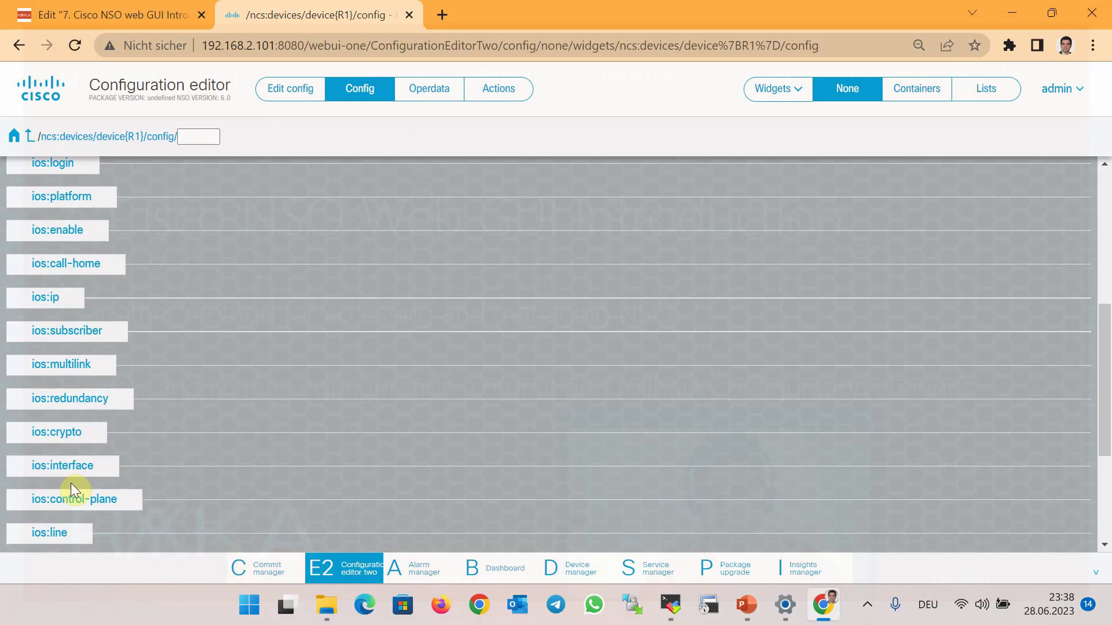
click(73, 468)
scroll(264, 405, down, 1)
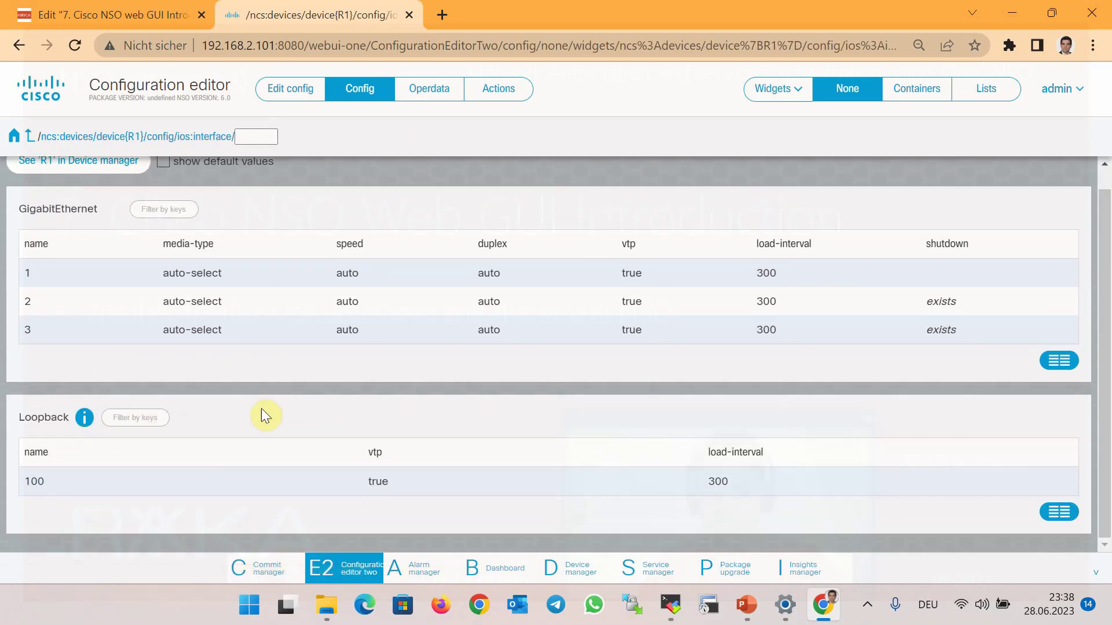
click(40, 485)
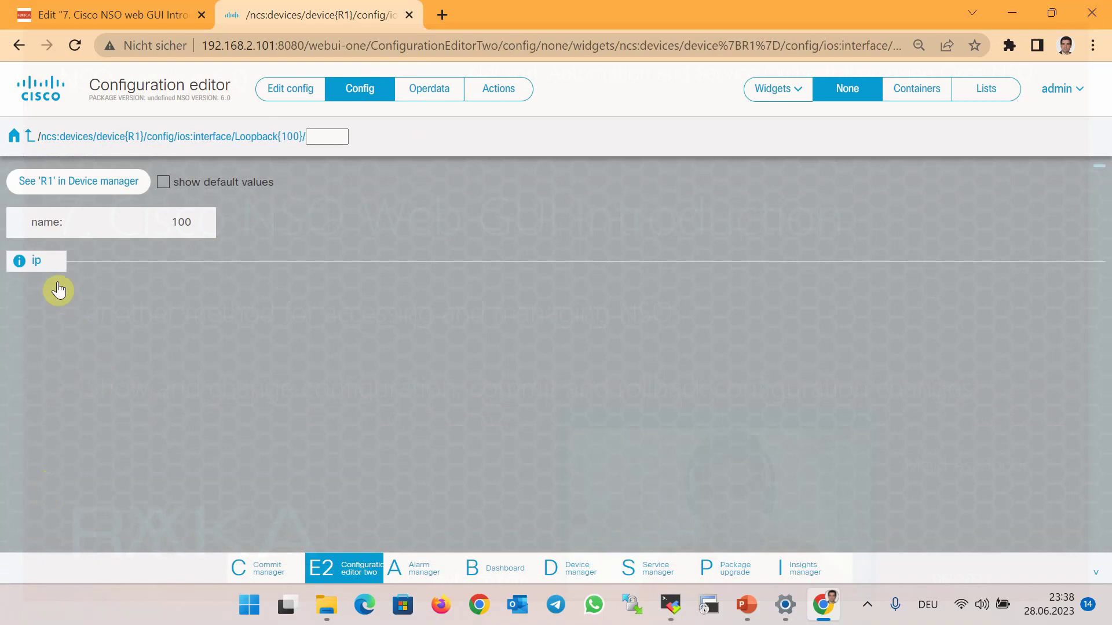
click(36, 259)
click(61, 223)
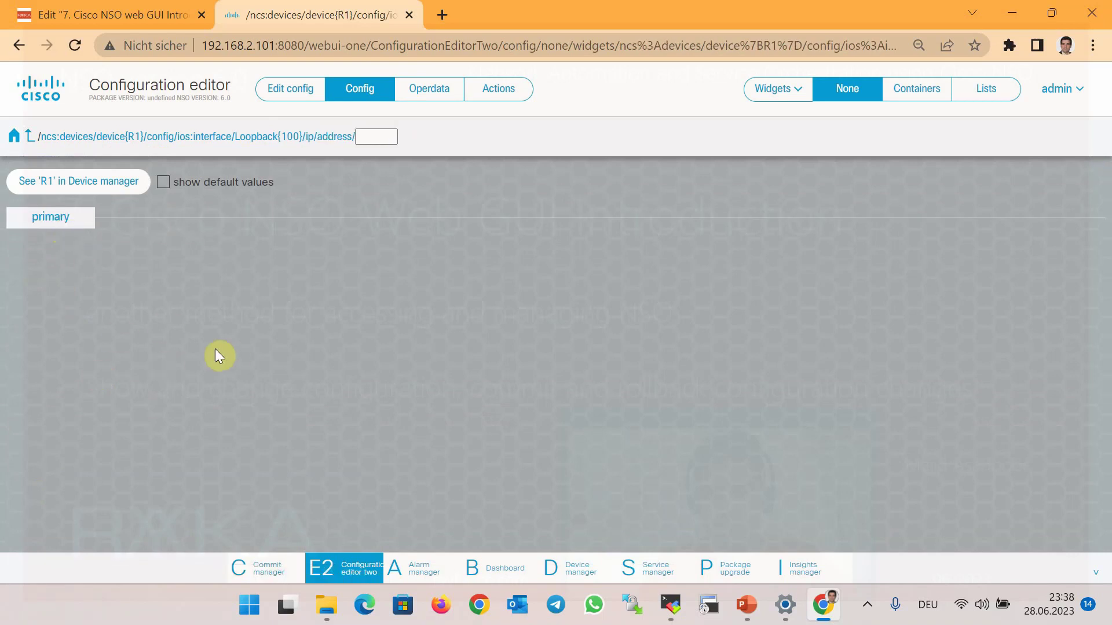
click(58, 217)
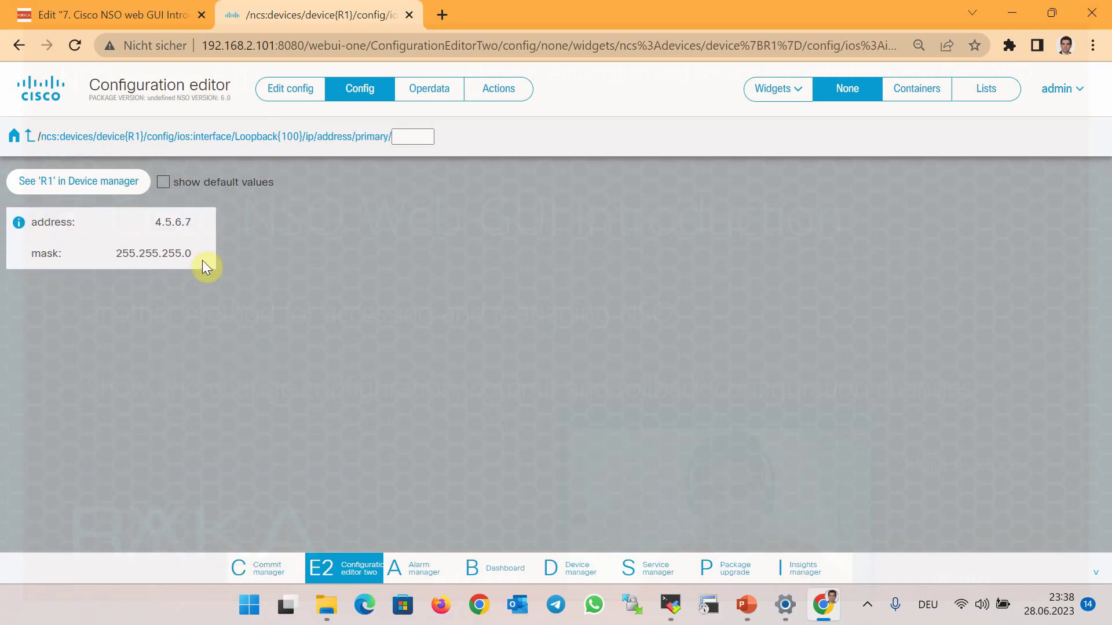
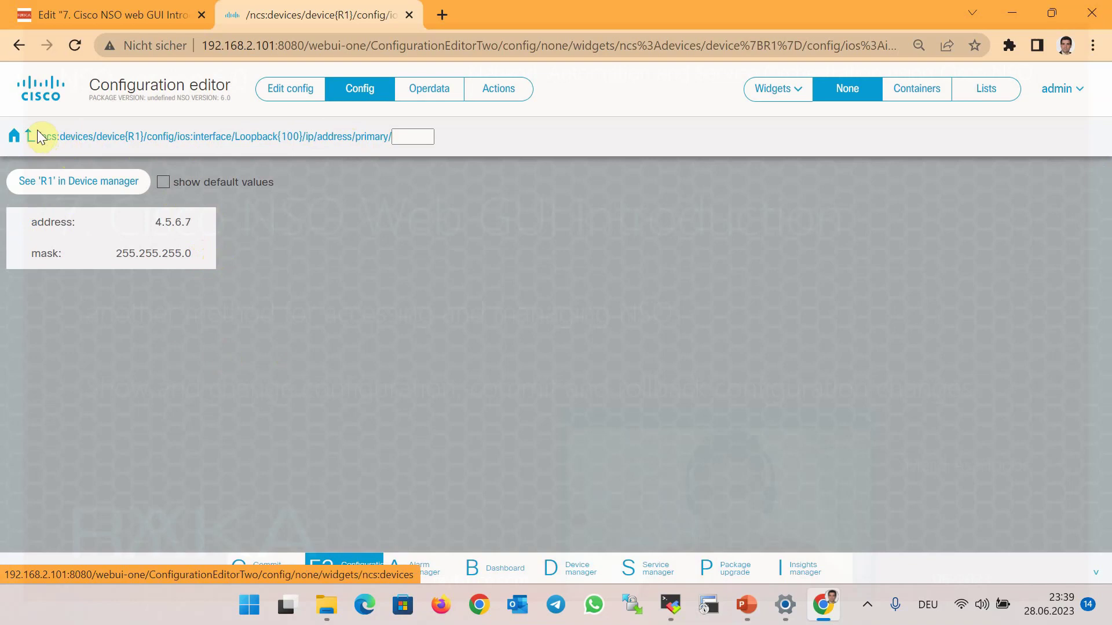
click(801, 97)
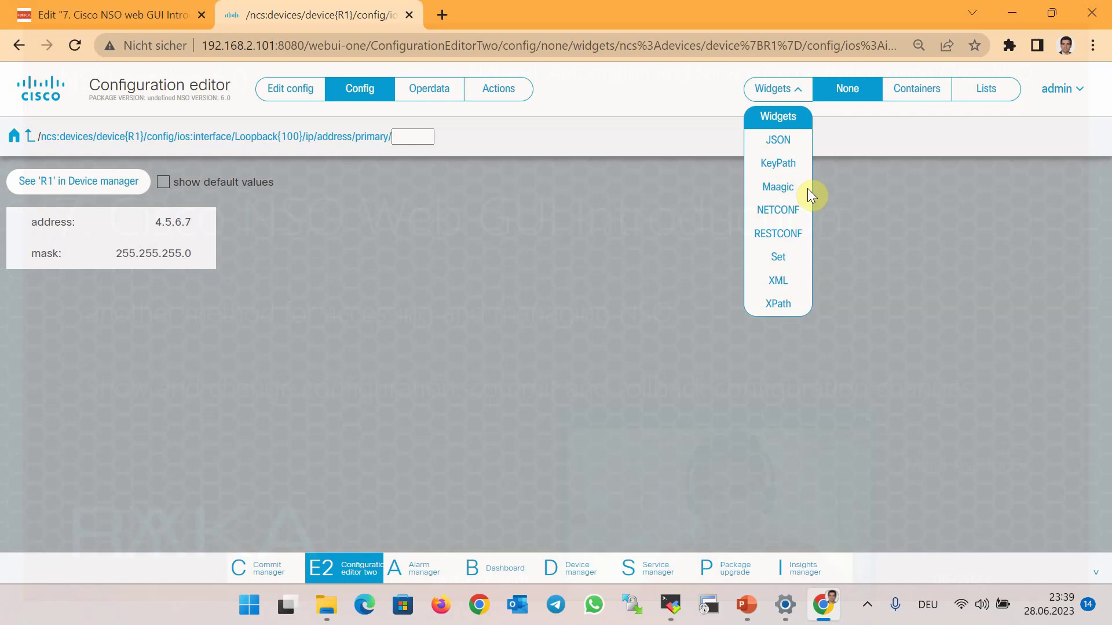
click(779, 142)
click(798, 87)
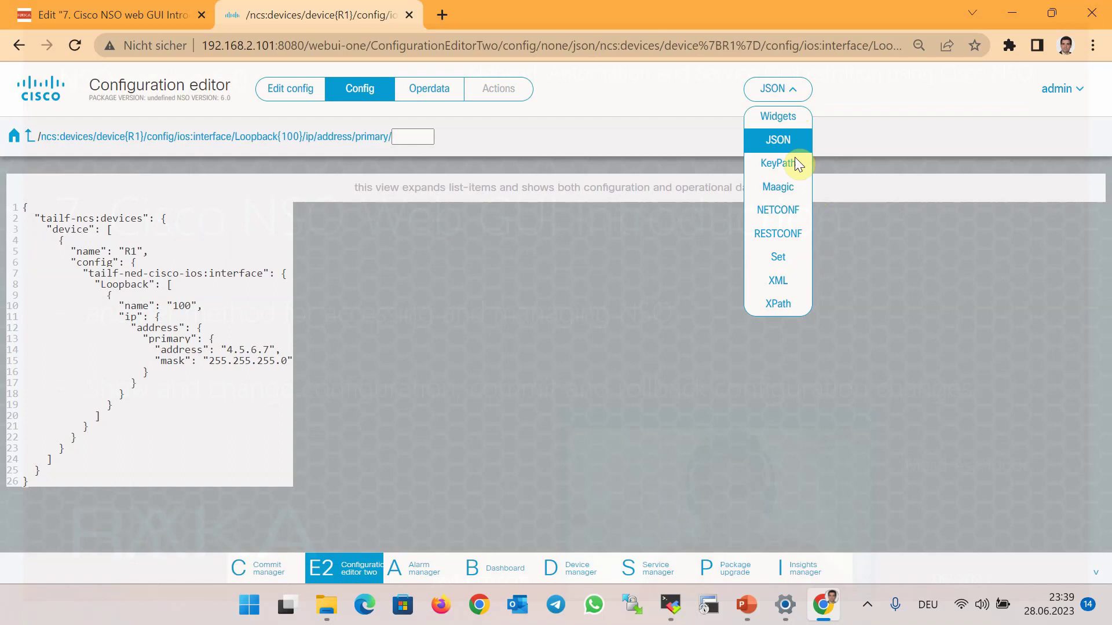
click(780, 280)
click(790, 90)
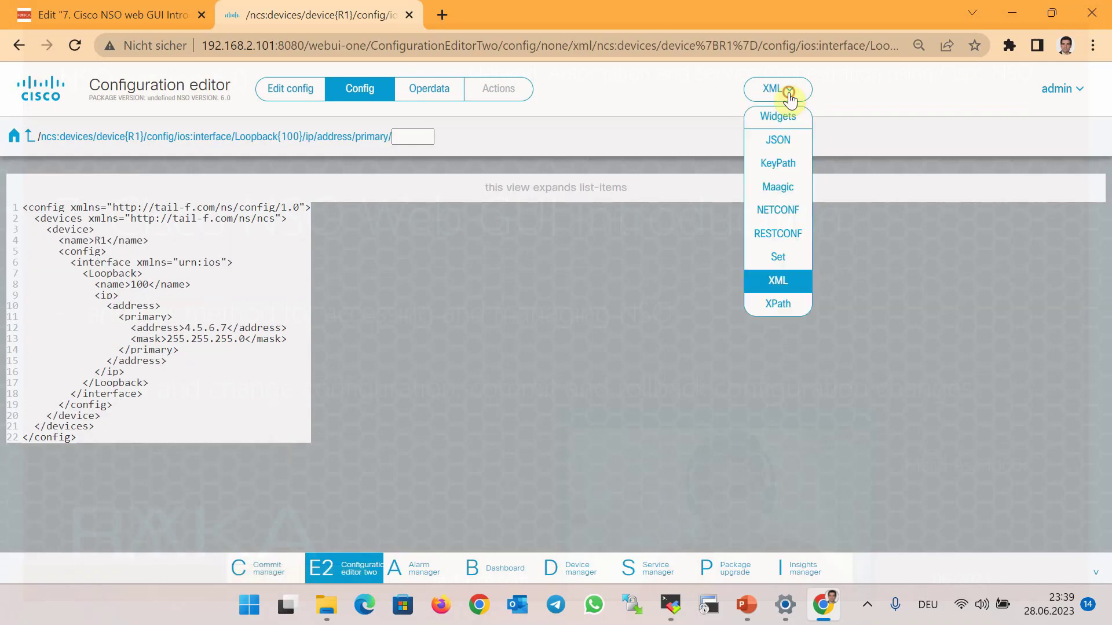
click(785, 215)
click(789, 88)
click(787, 234)
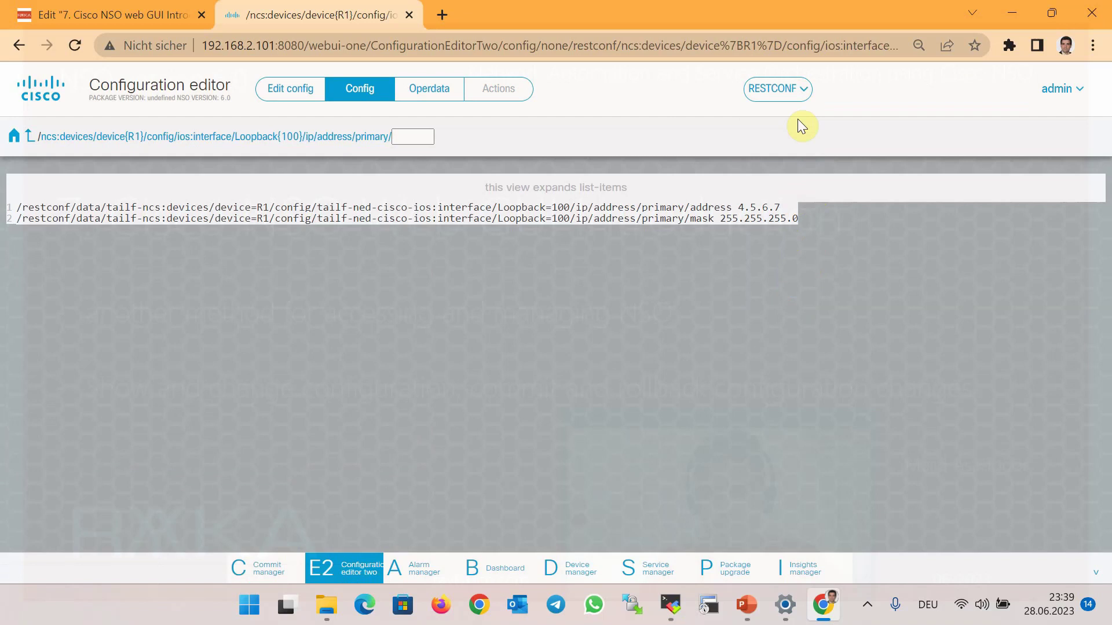
click(792, 91)
click(789, 121)
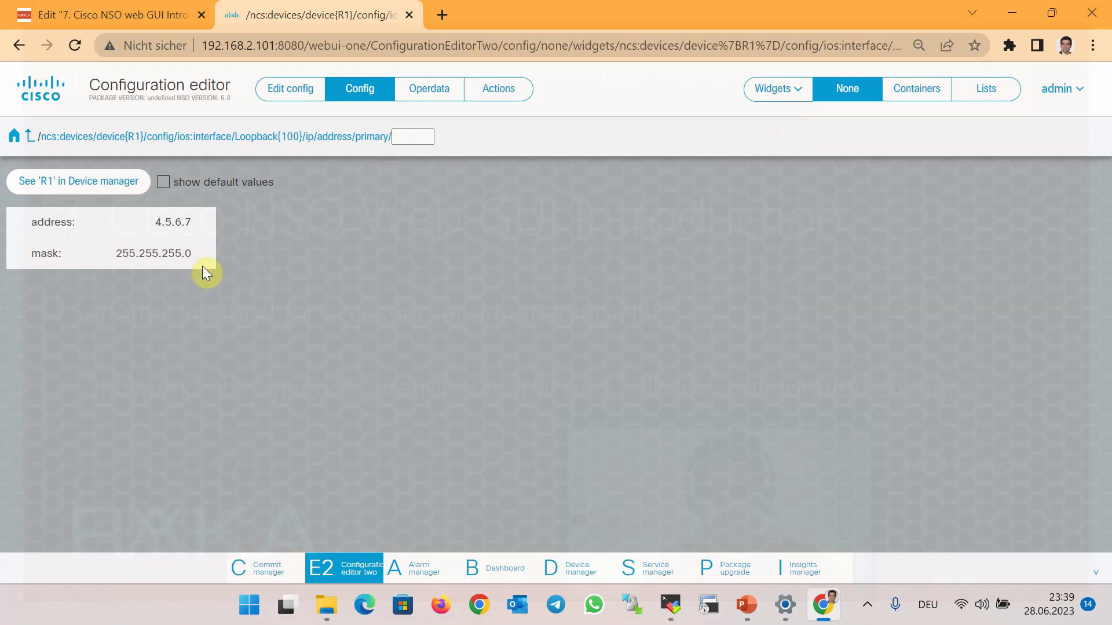
click(290, 91)
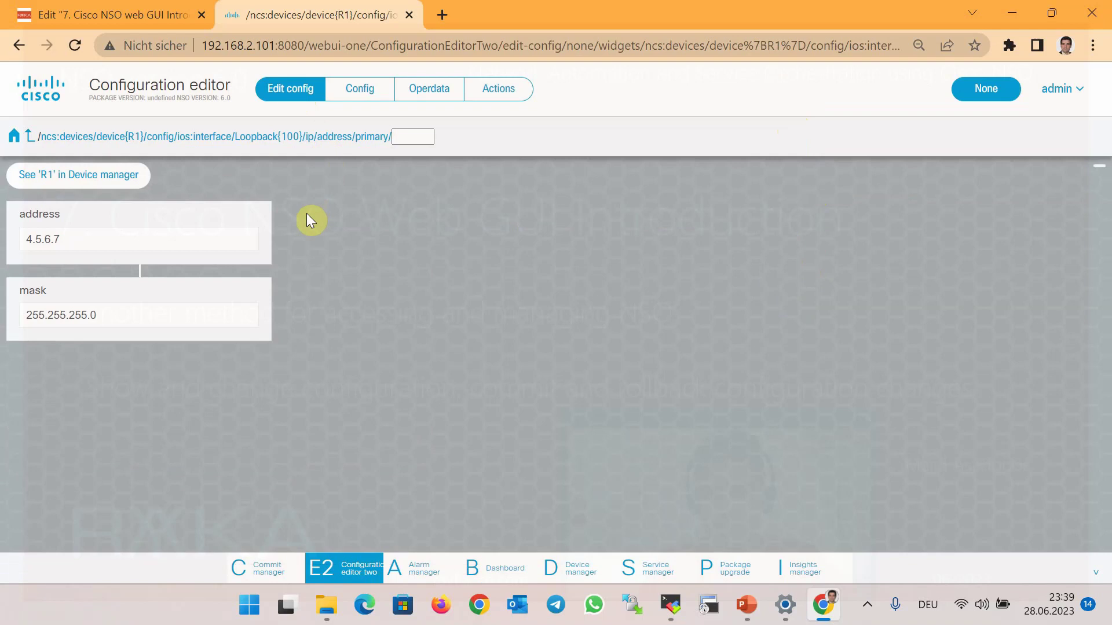
Step: Change R1's Loopback100 address from 4.5.6.7 to 4.5.6.8 and mask to 255.255.255.255
mouse_move(301, 215)
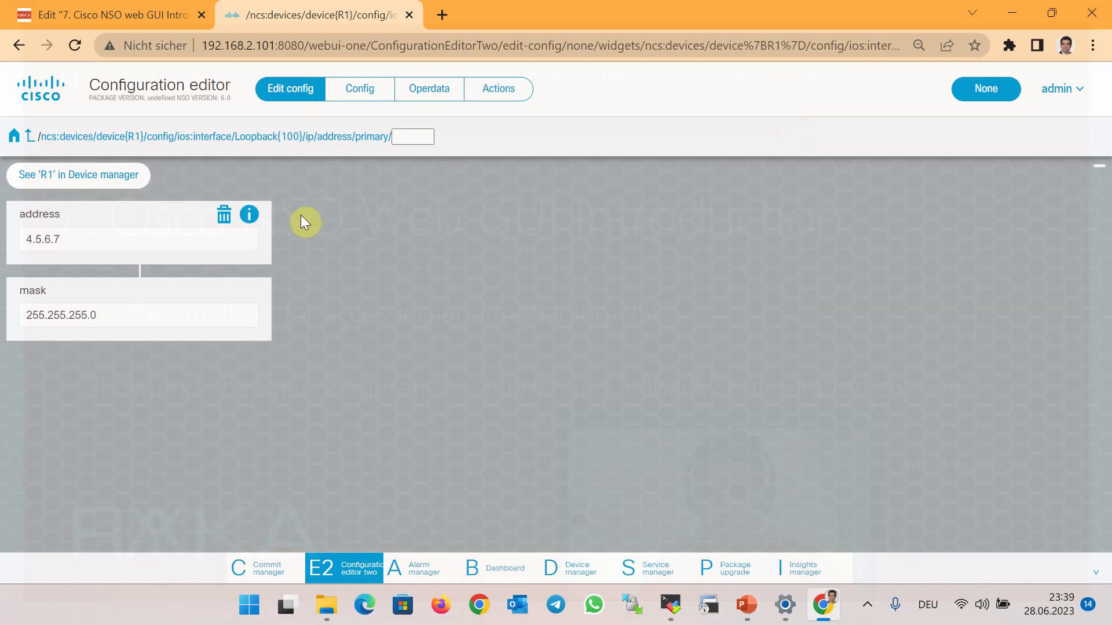
click(116, 227)
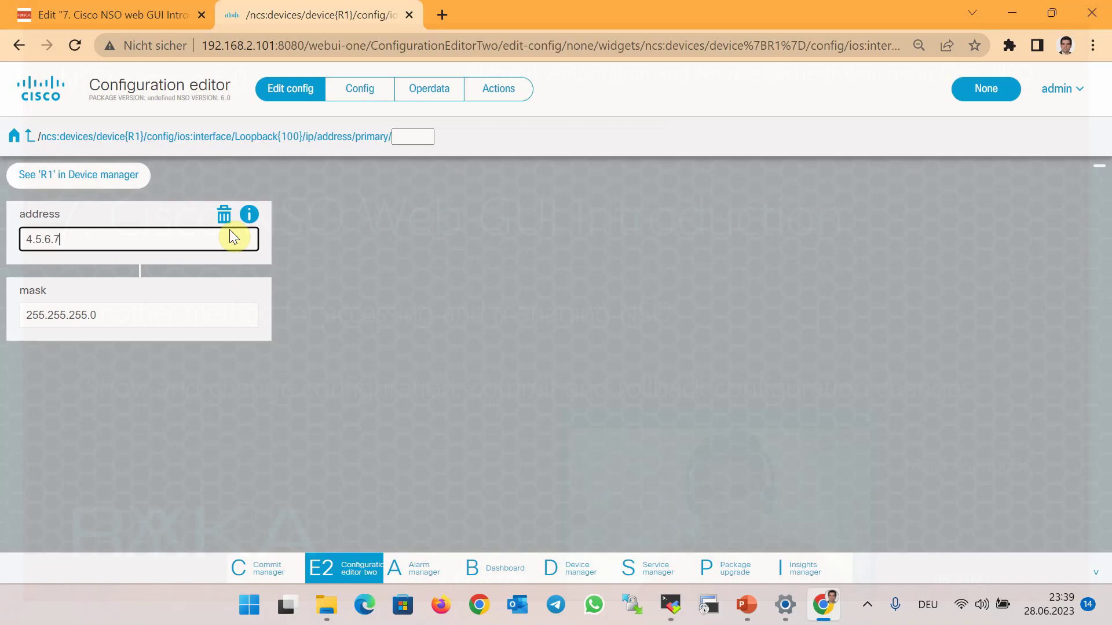
key(BackSpace)
text(8)
click(202, 312)
key(BackSpace)
text(255)
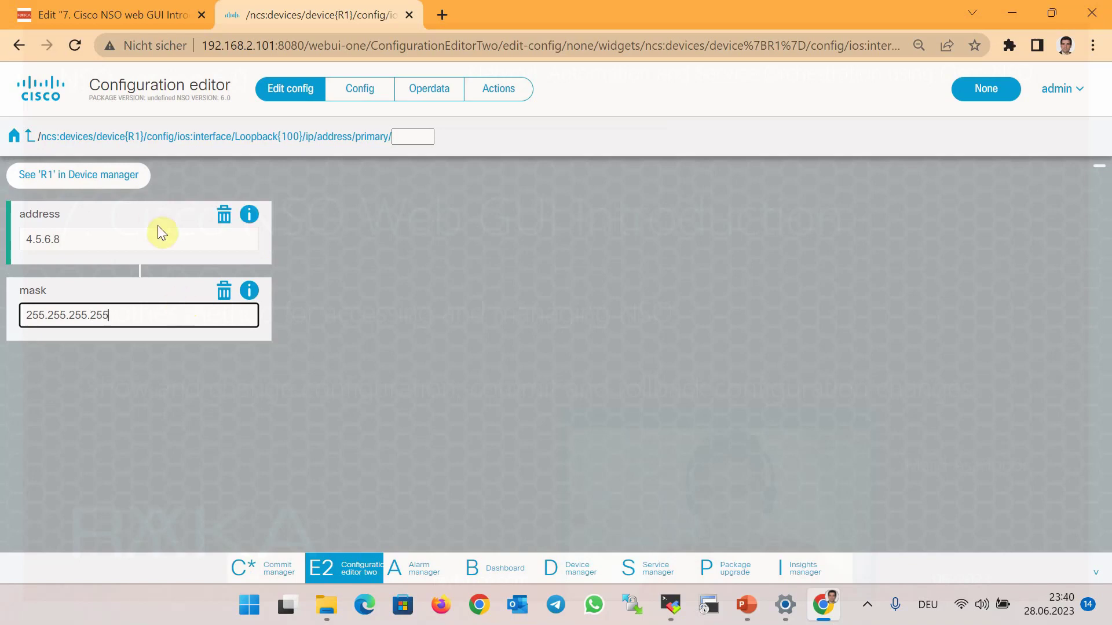
click(162, 221)
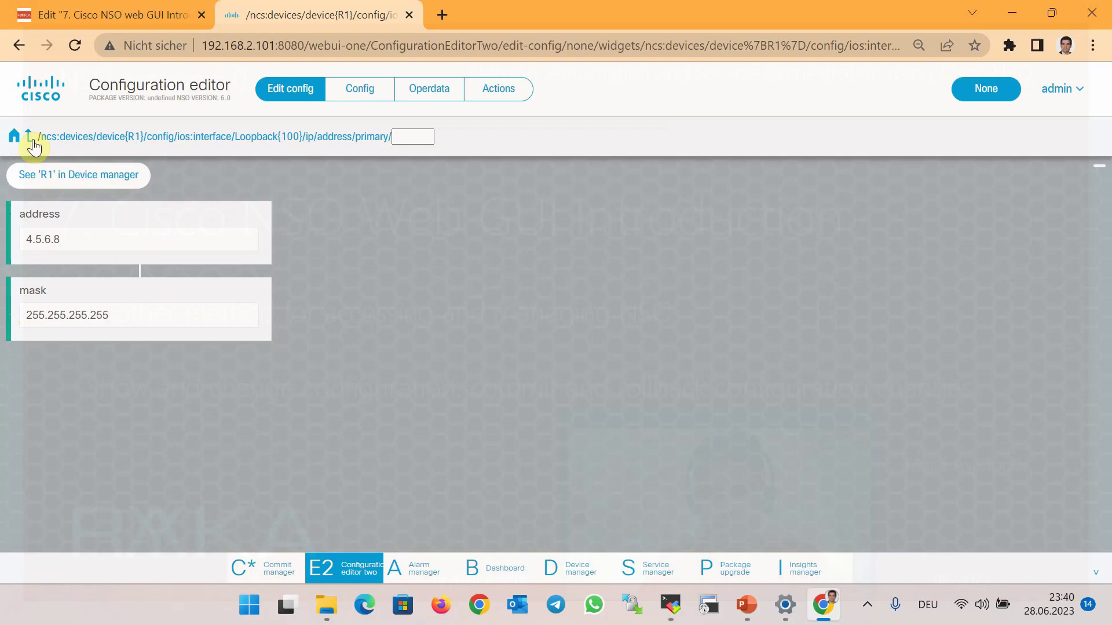
click(33, 101)
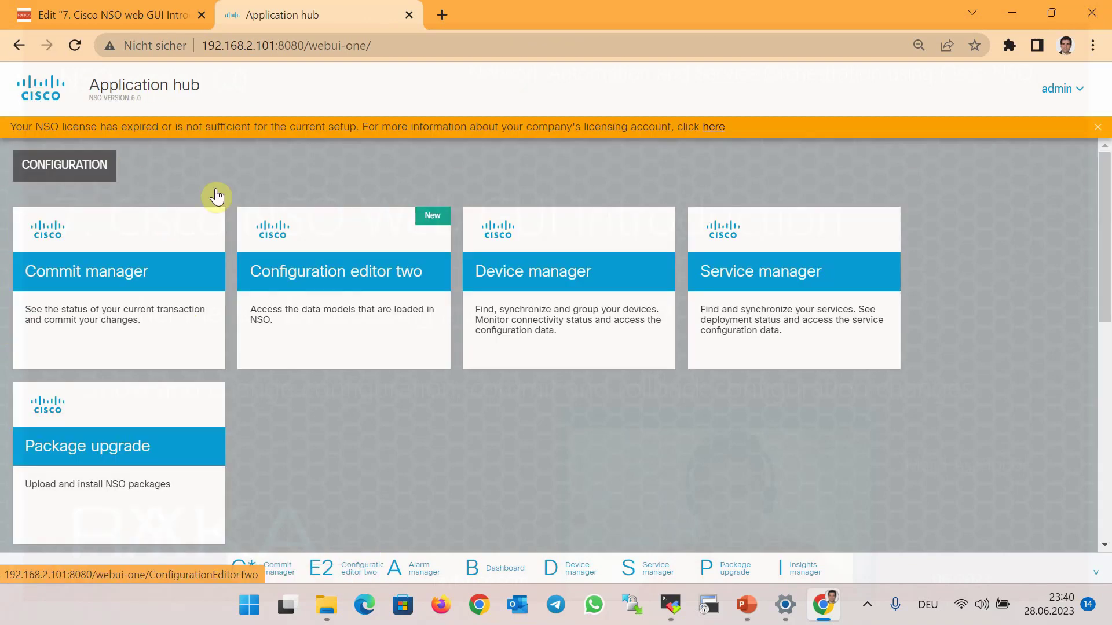
Step: Open the Commit manager to review the pending address 4.5.6.8 and mask 255.255.255.255 changes
click(148, 287)
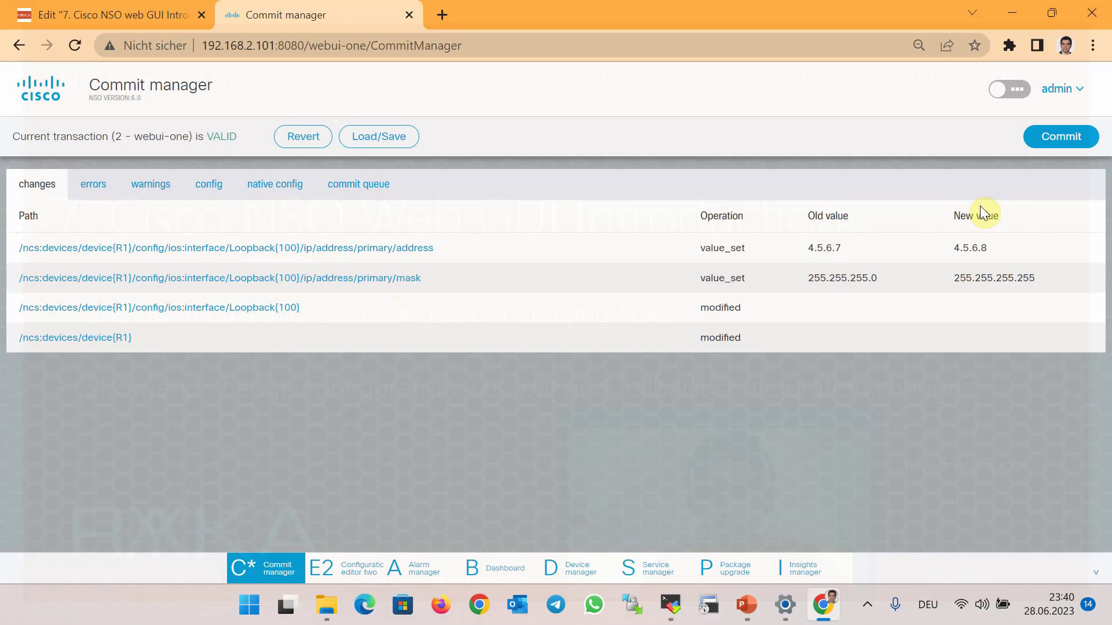
Step: Review the config diff and R1's native config: Loopback100 ip address 4.5.6.8 255.255.255.255
click(210, 185)
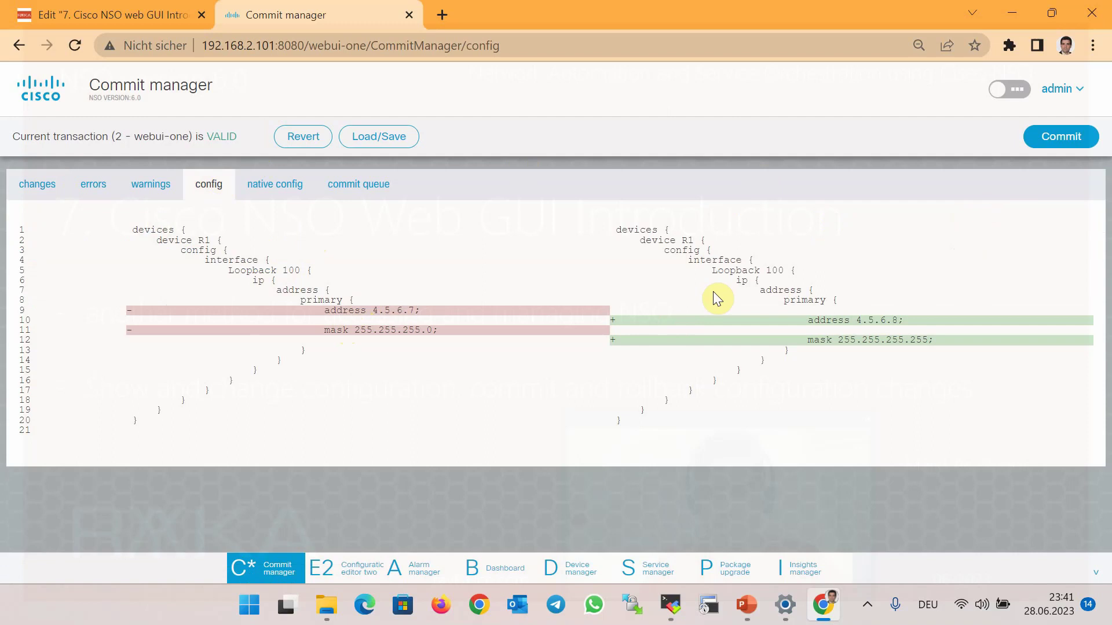
click(276, 184)
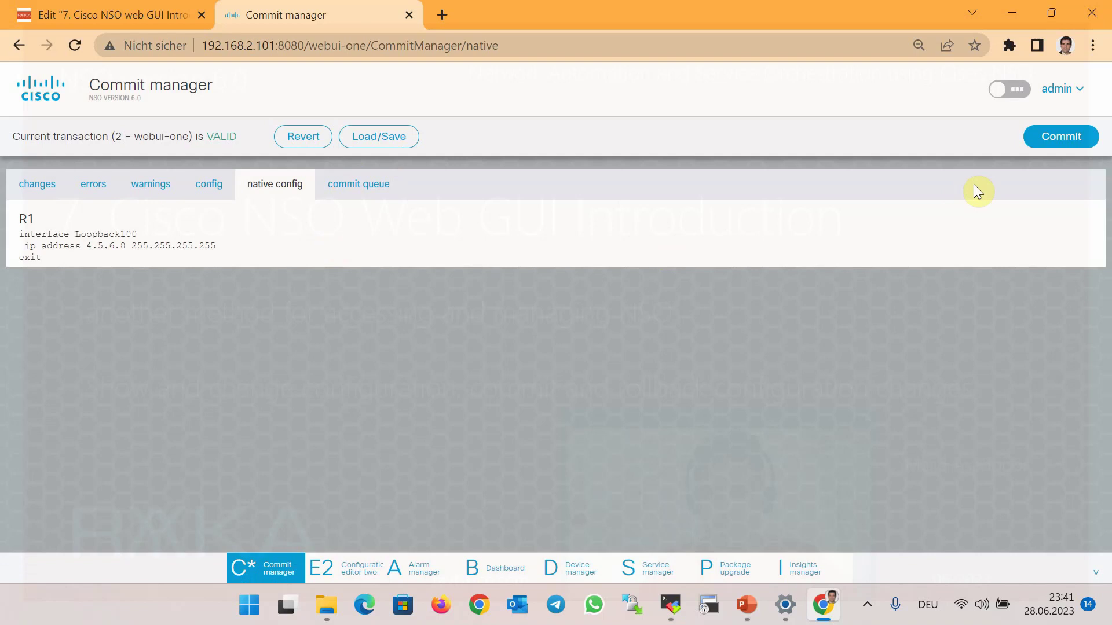
click(1073, 138)
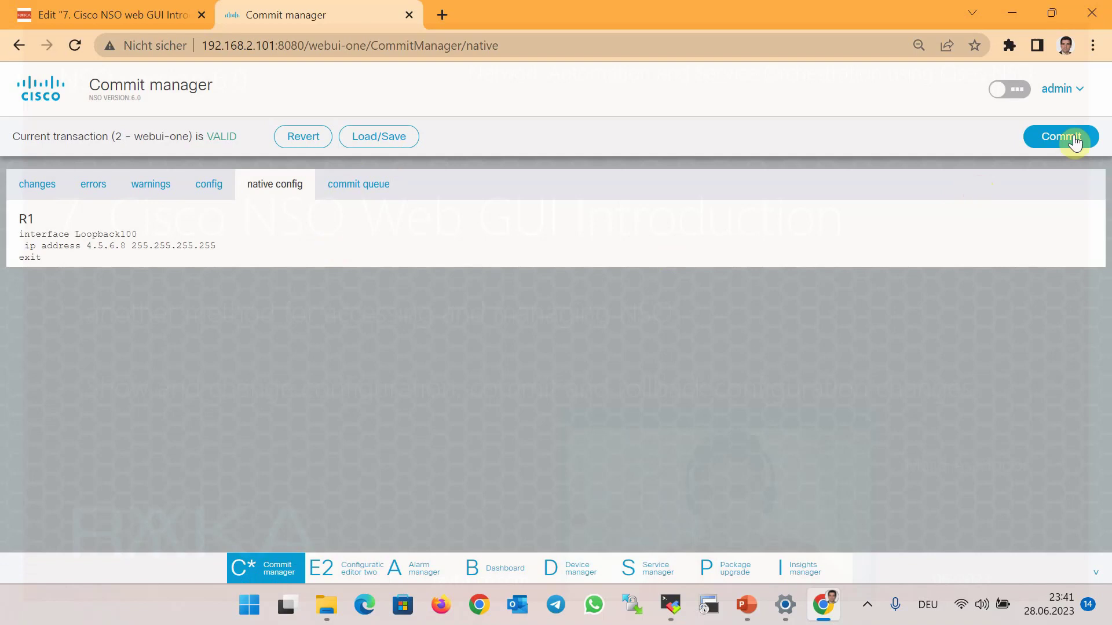
Step: Commit the Loopback100 change, producing rollback id 10033
click(1073, 138)
click(529, 349)
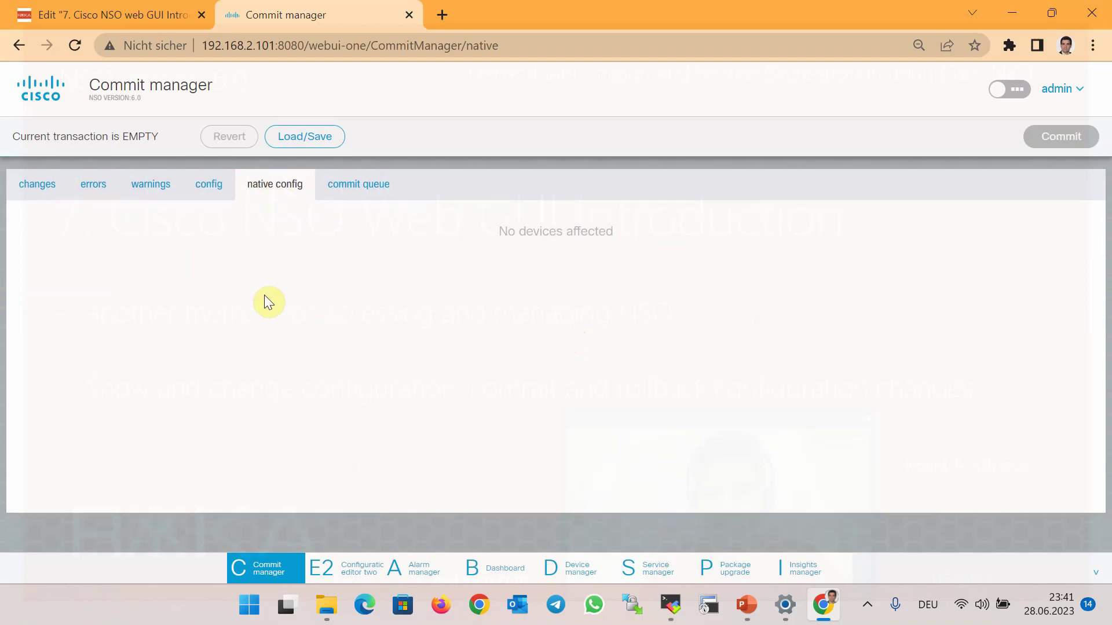
click(50, 107)
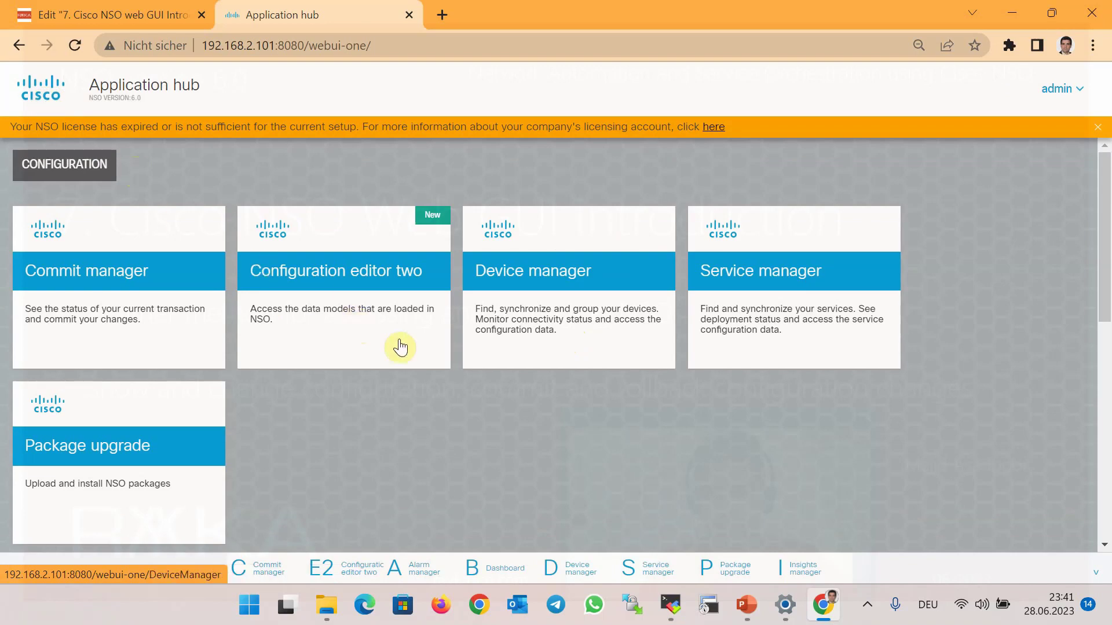
Step: Confirm in the configuration editor that Loopback100 is 4.5.6.8/255.255.255.255, then reopen the Commit manager
click(376, 280)
mouse_move(86, 235)
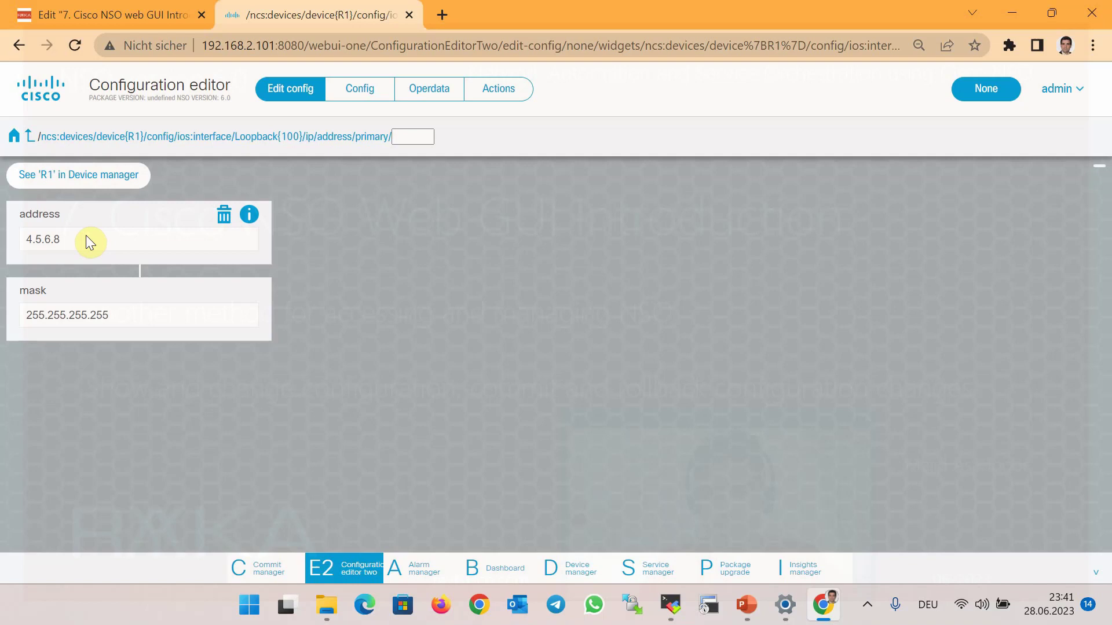
click(337, 137)
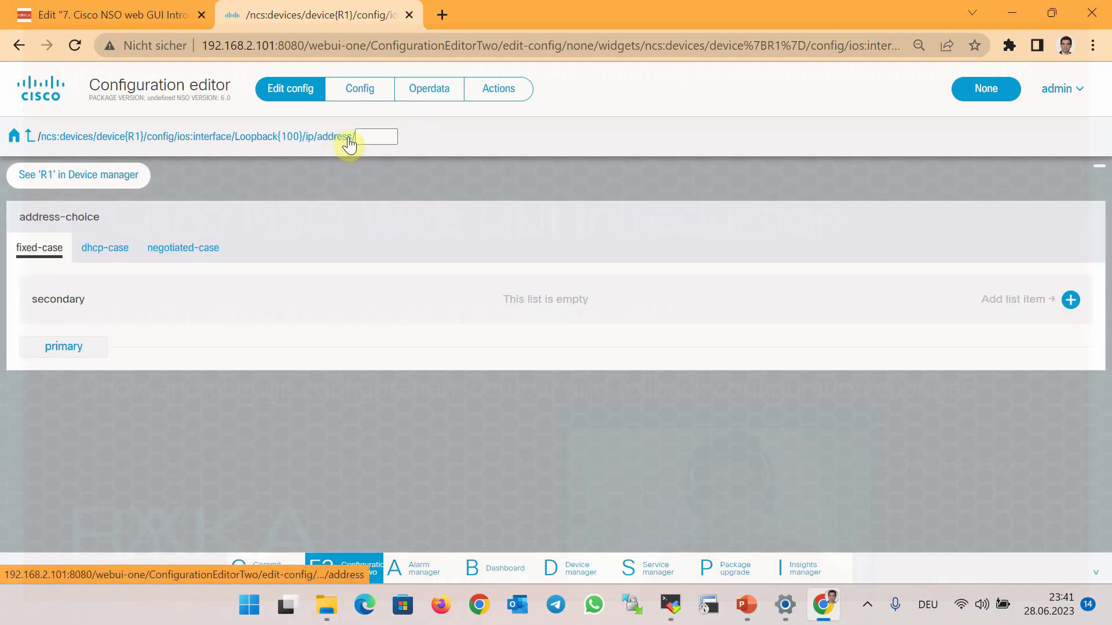
click(68, 345)
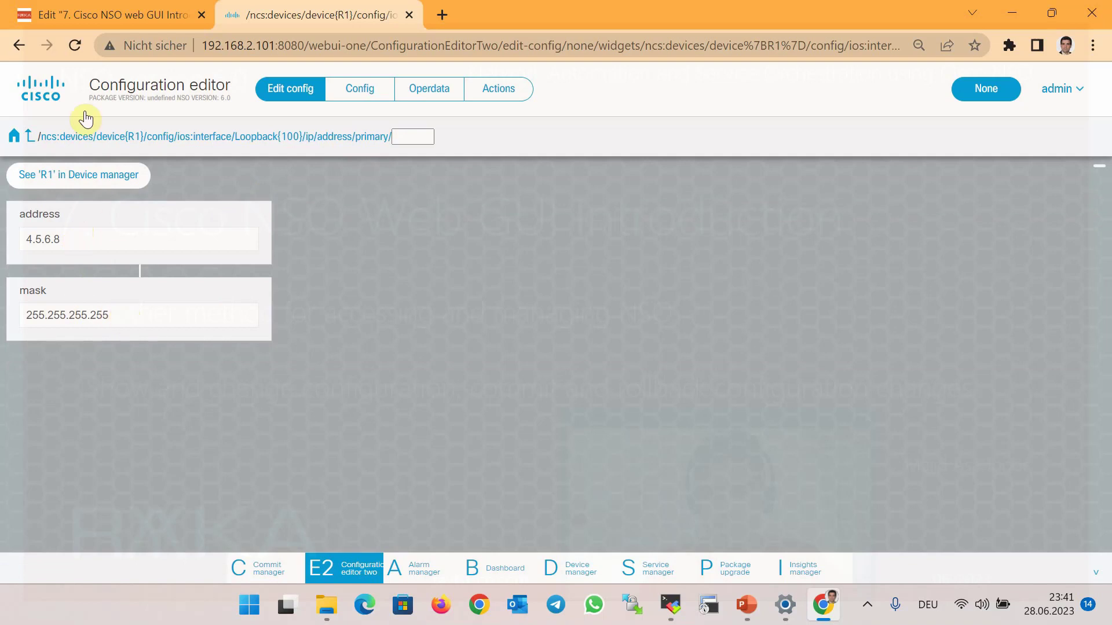
click(45, 97)
click(109, 259)
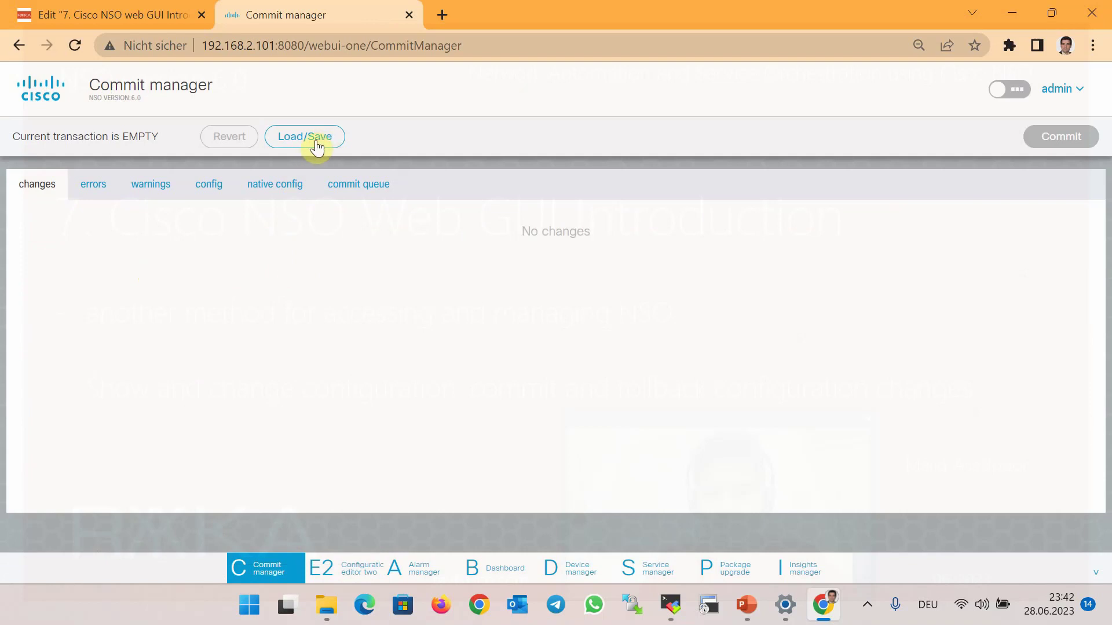
Step: Preview and load rollback 10033, staging Loopback100 back to 4.5.6.7 with mask 255.255.255.0
click(310, 143)
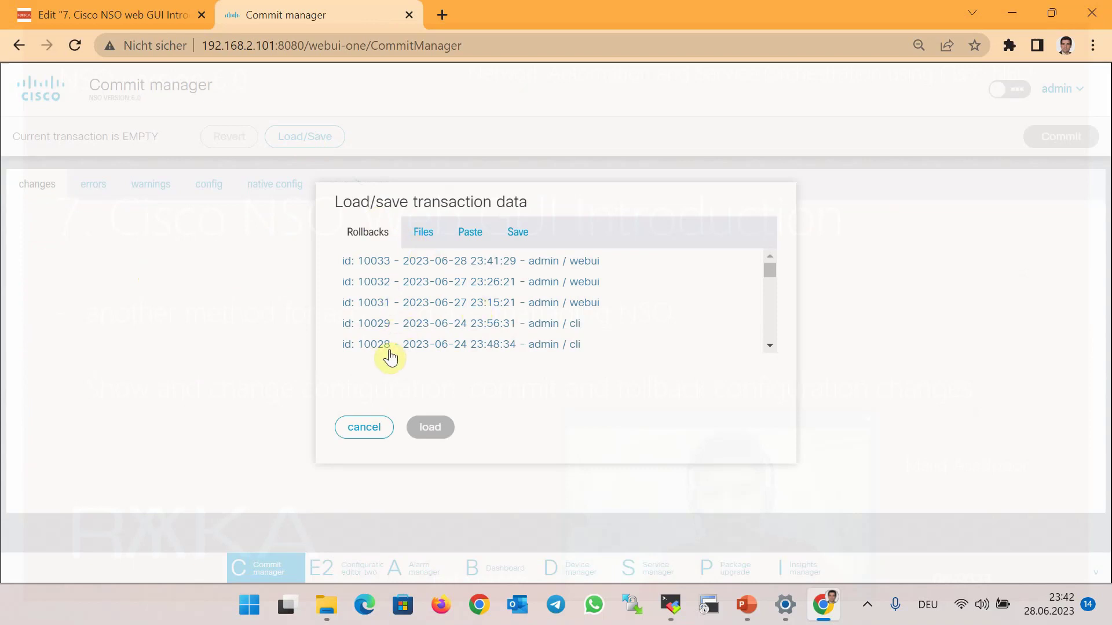
click(382, 264)
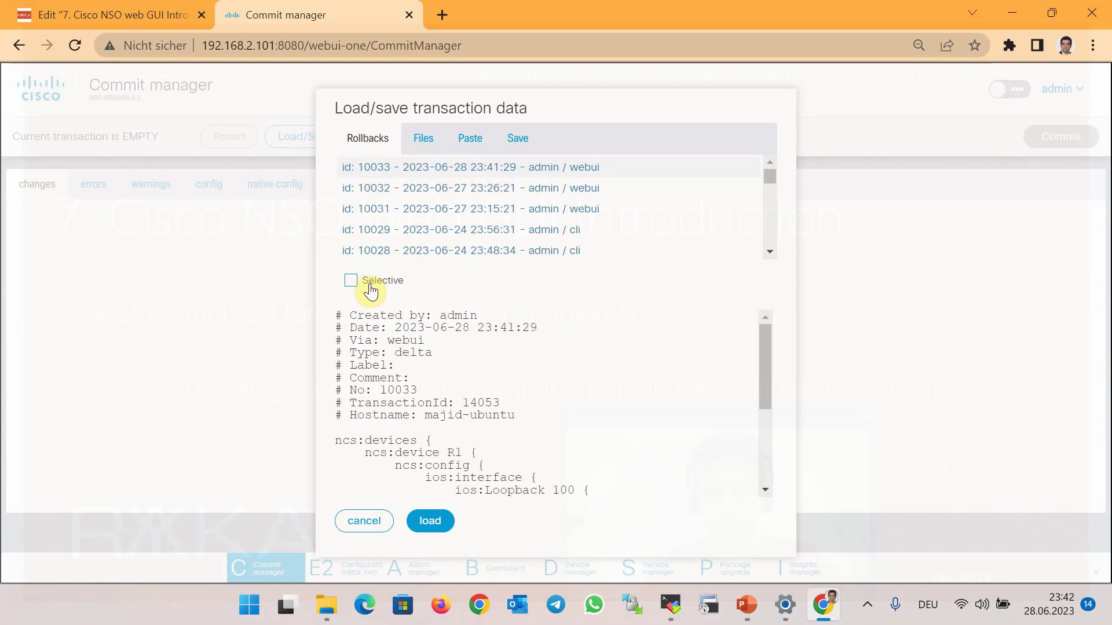
scroll(421, 377, down, 3)
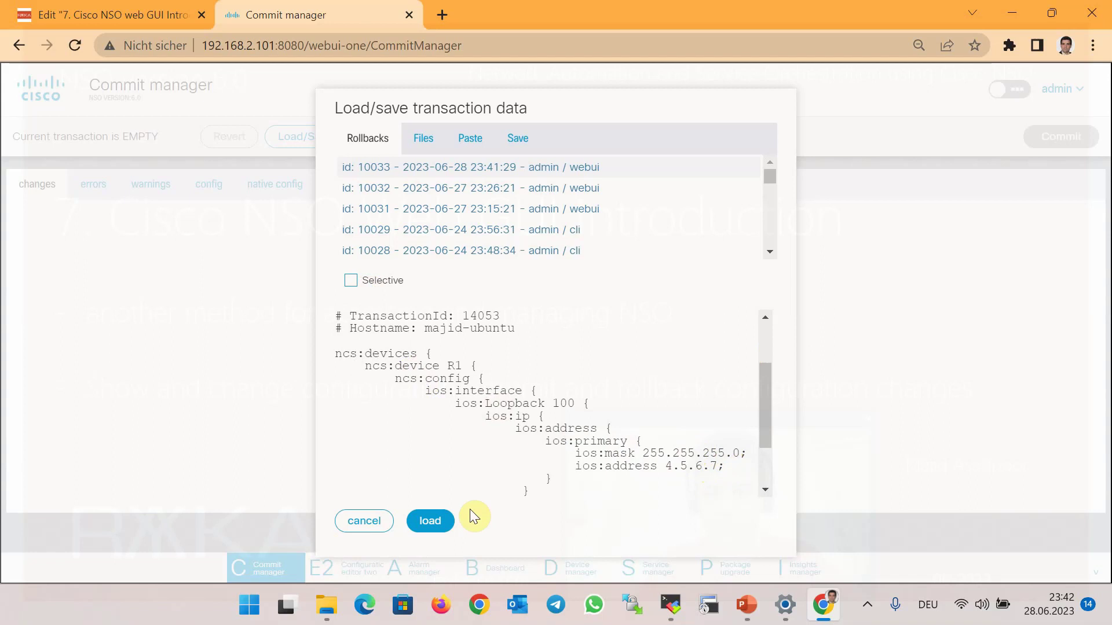
click(427, 524)
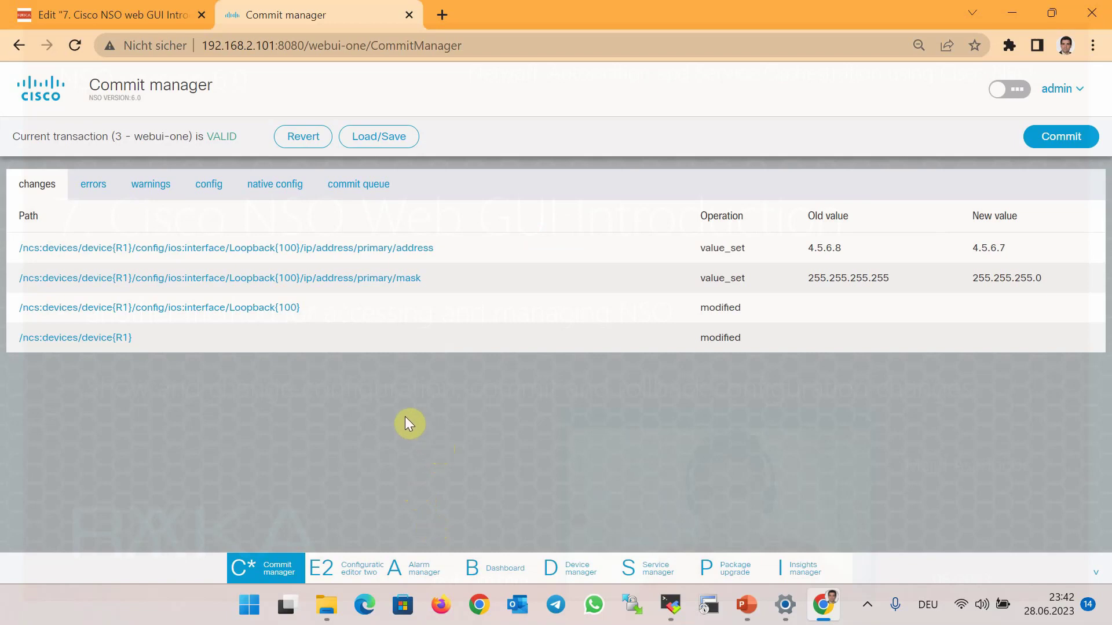
Step: Check R1's native config shows ip address 4.5.6.7 255.255.255.0 and commit the rollback
click(270, 184)
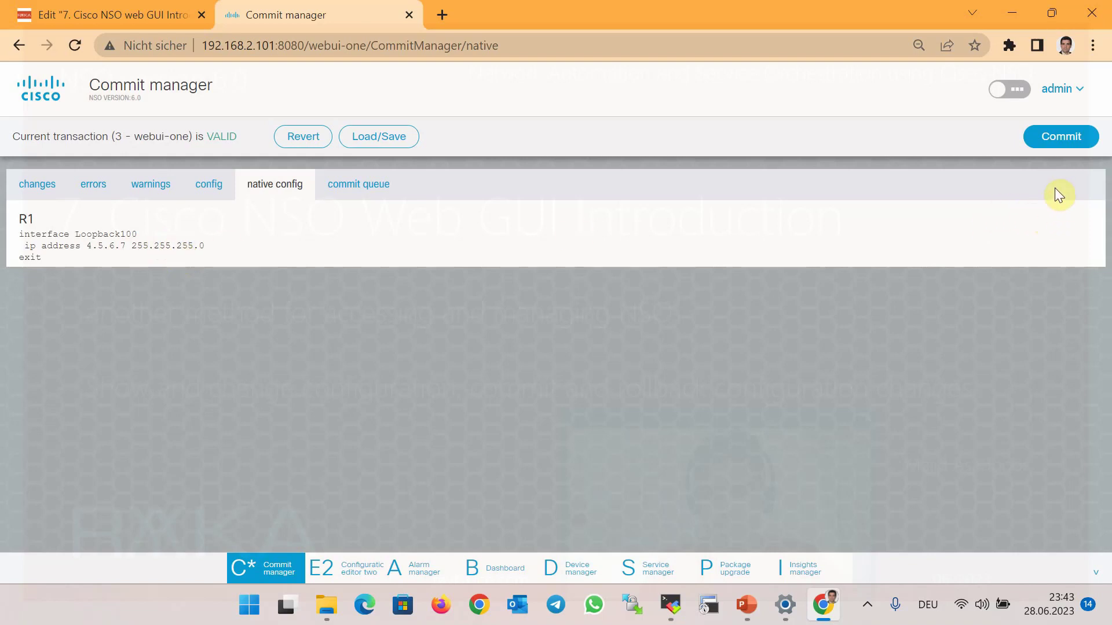
click(1062, 141)
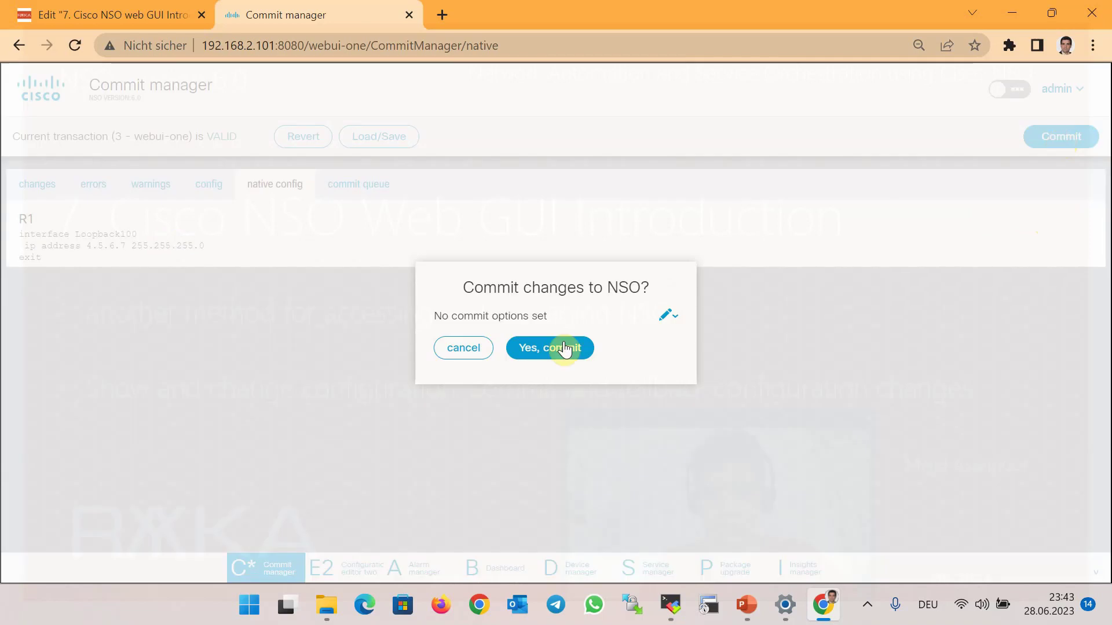
click(567, 347)
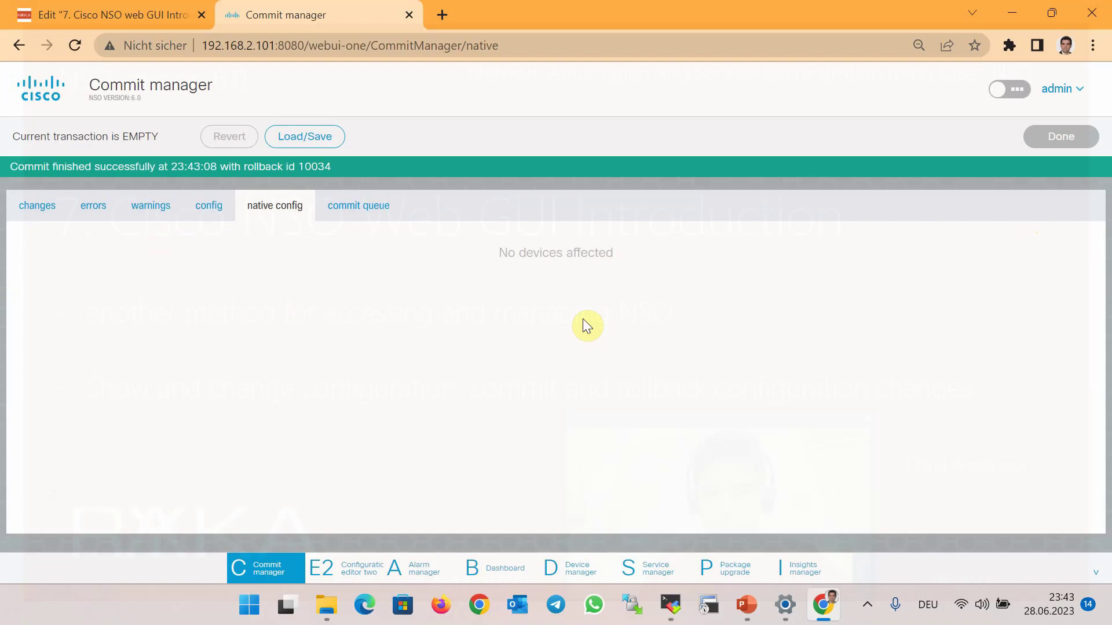
Step: Go back to the Application hub and scroll through its configuration and monitoring apps
click(46, 100)
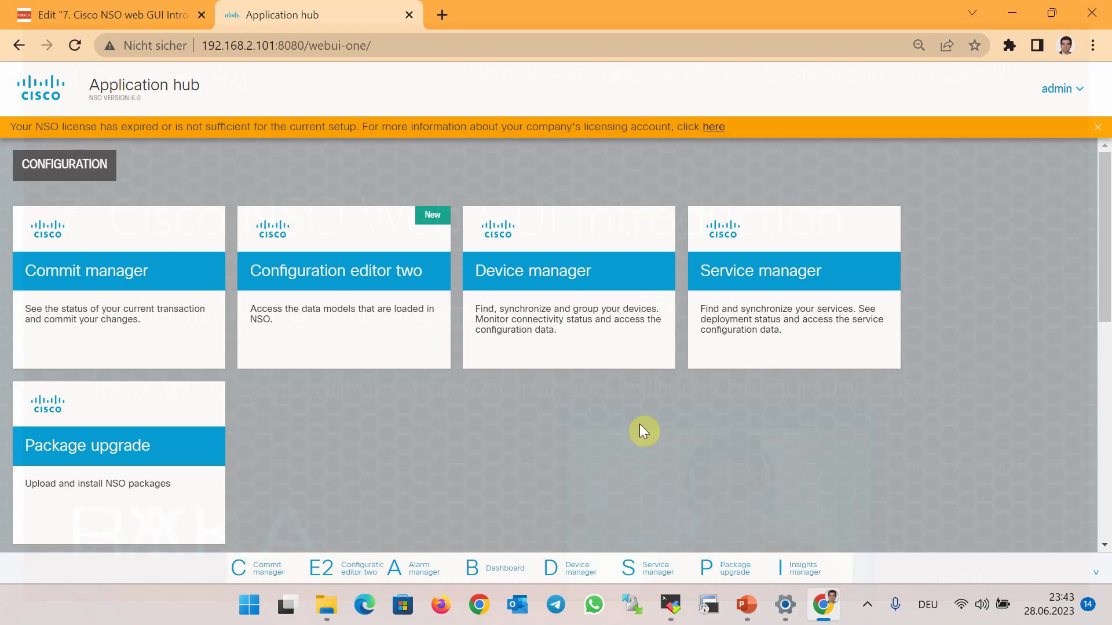
scroll(639, 425, down, 5)
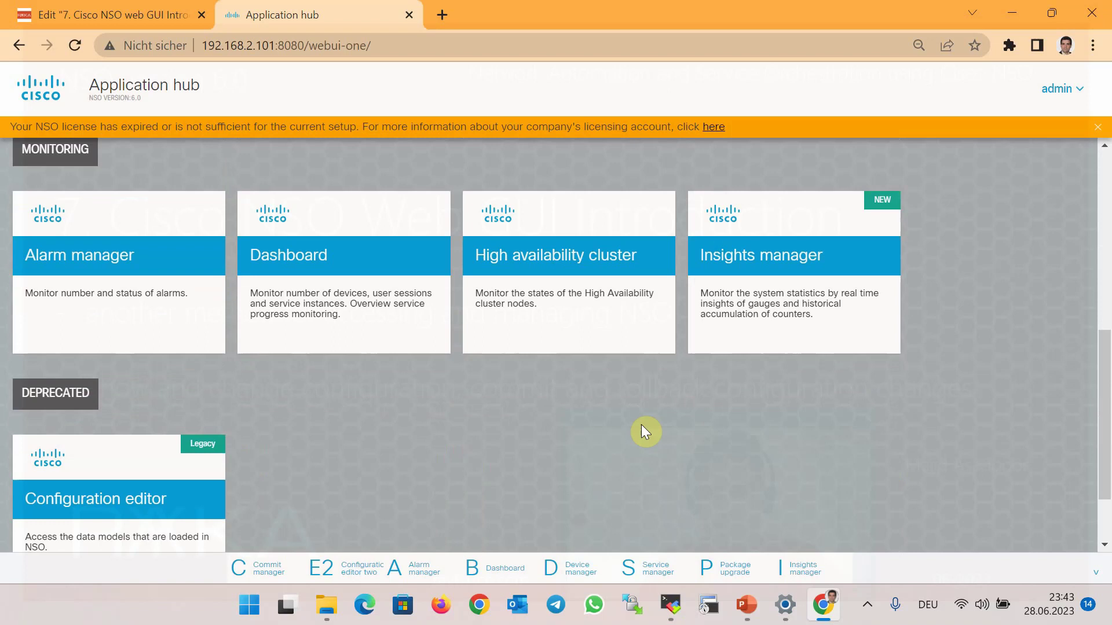
scroll(643, 426, up, 8)
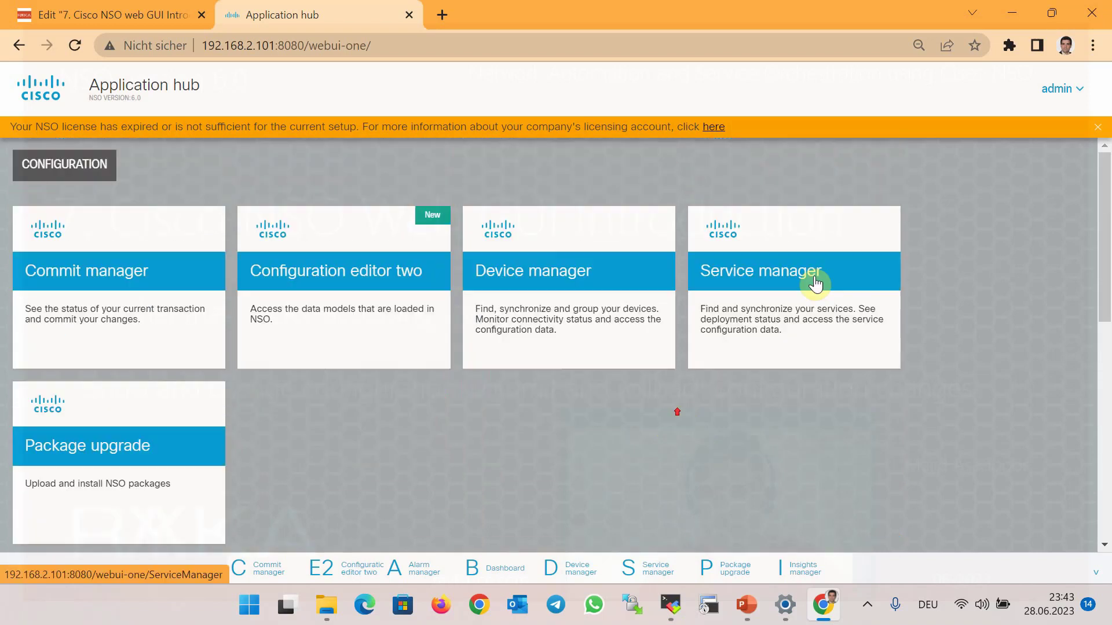
click(712, 272)
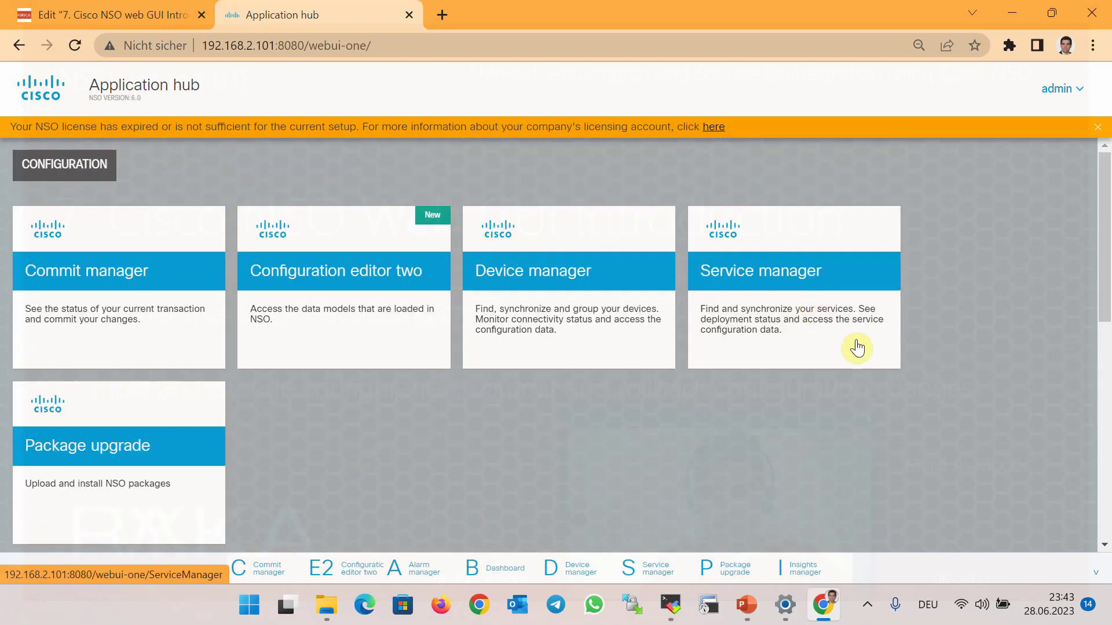